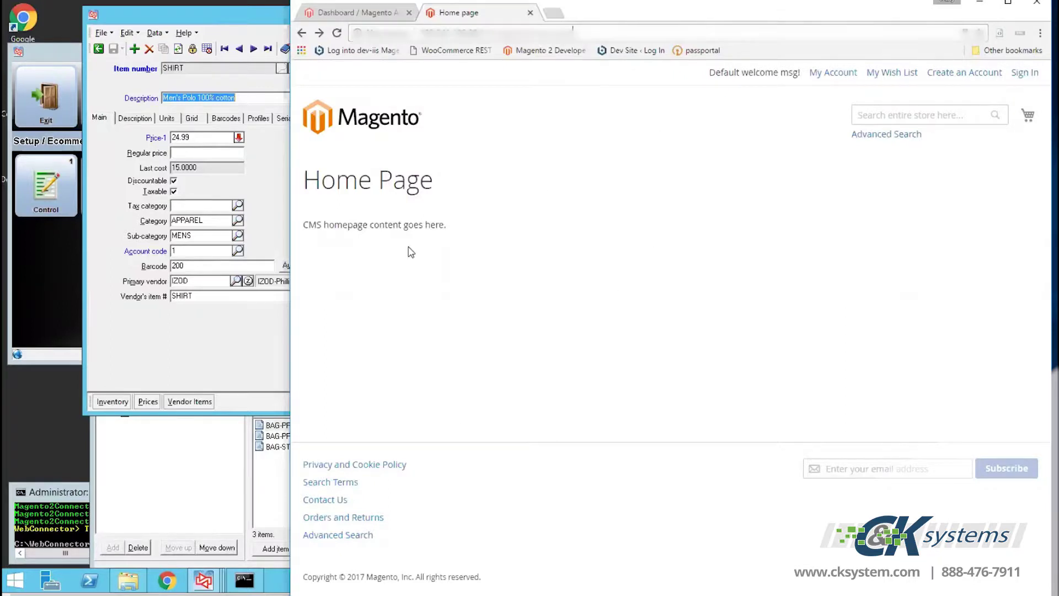
- Switch to the Magento admin Dashboard, which shows $0.00 lifetime sales and no orders
left_click(363, 14)
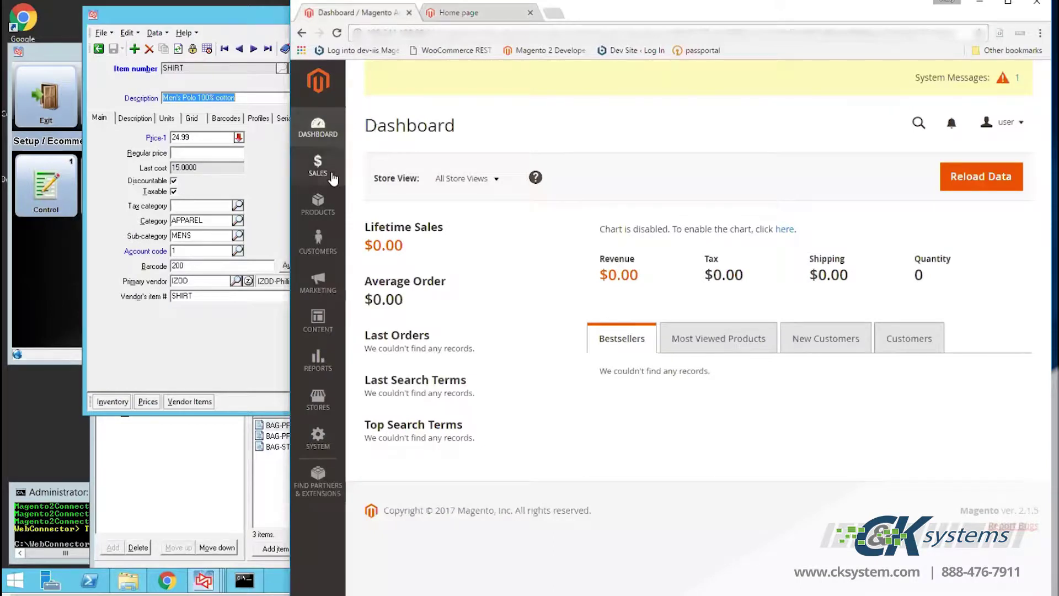
- Confirm the product catalog is empty, then view Categories, where Default Category has 0 products
left_click(331, 207)
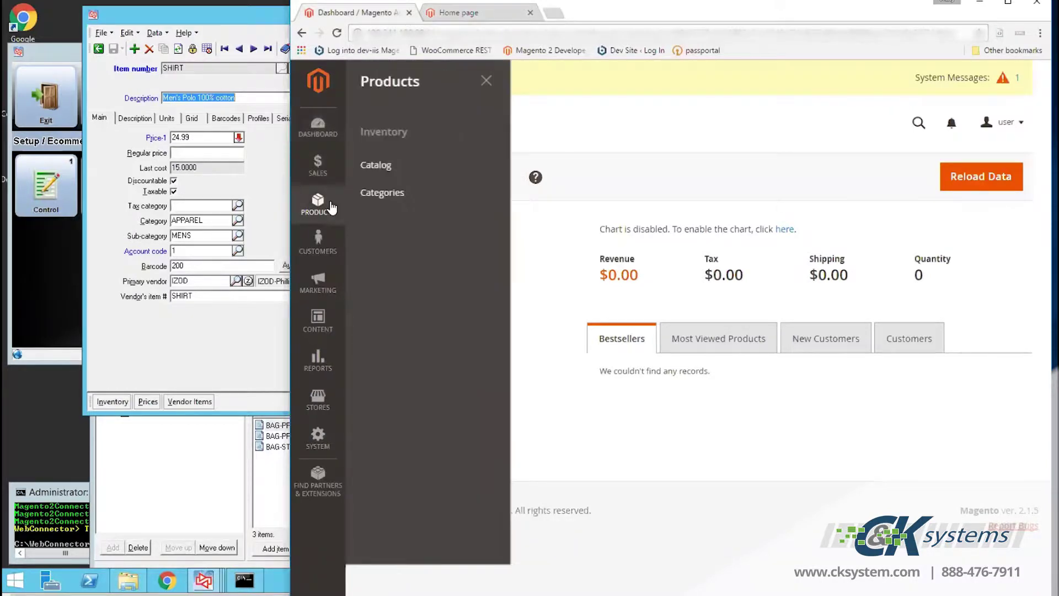
left_click(393, 165)
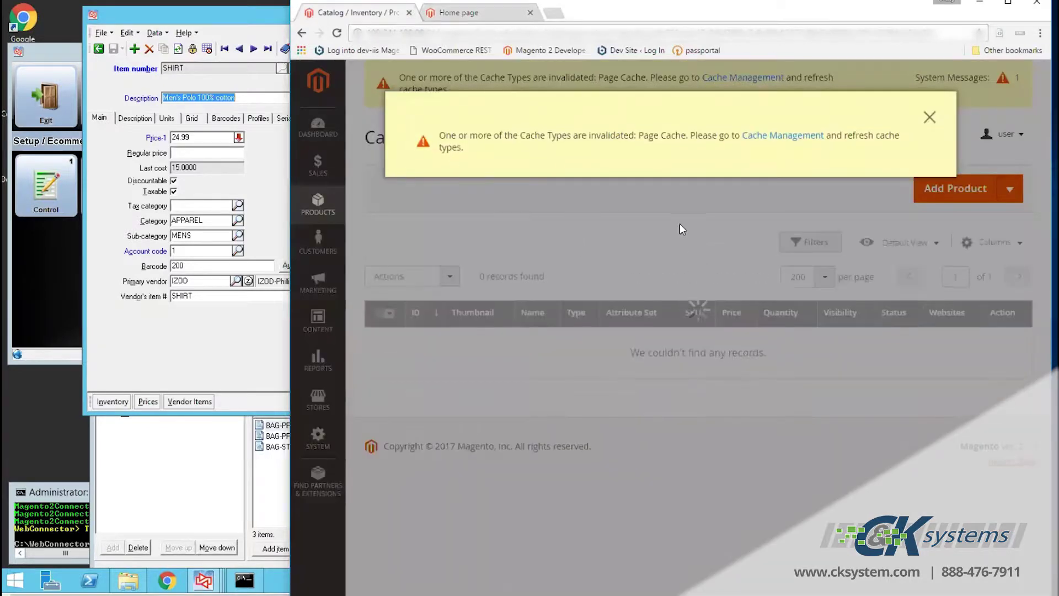
left_click(930, 117)
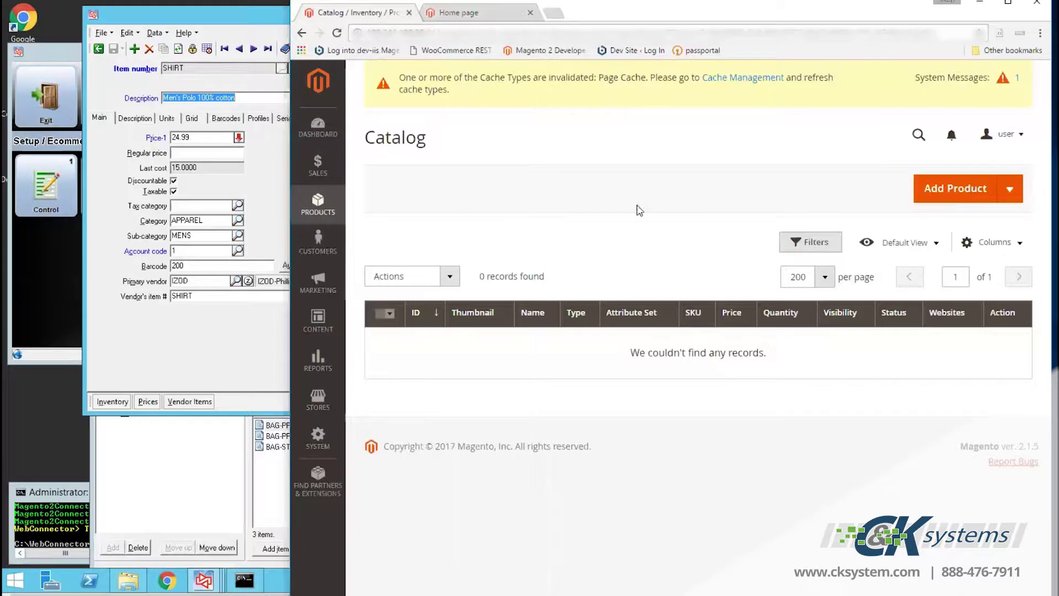
left_click(316, 203)
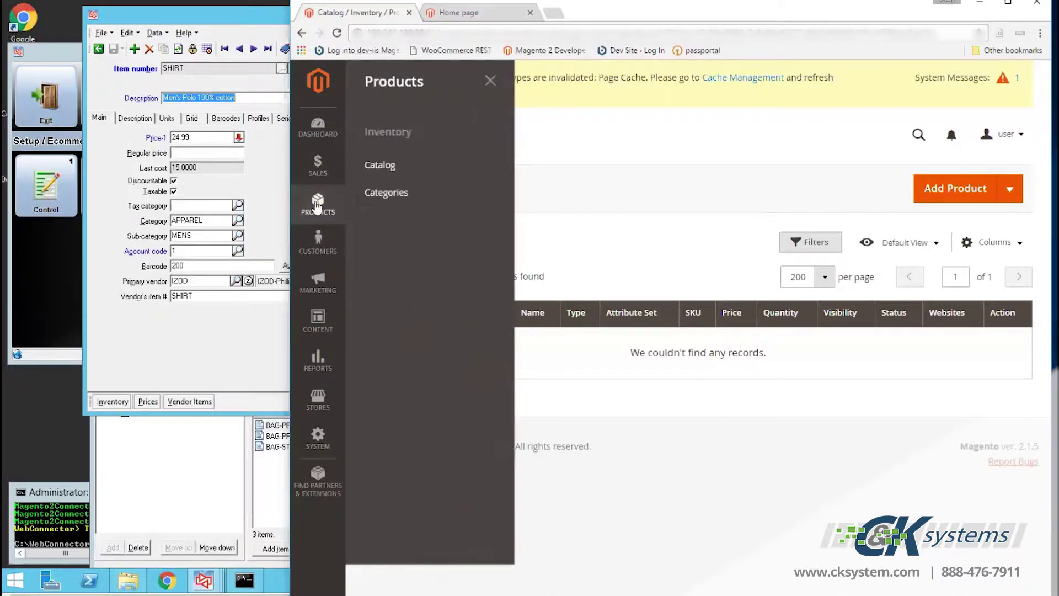
left_click(388, 196)
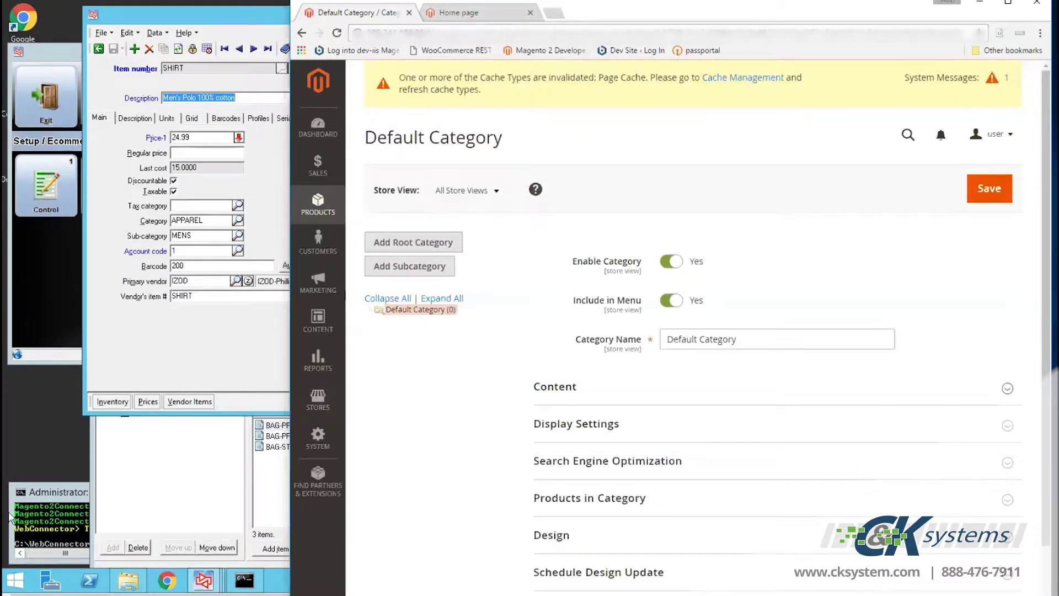
- Show SHIRT's Ecommerce tab and review its polo-shirt HTML web description
left_click(263, 335)
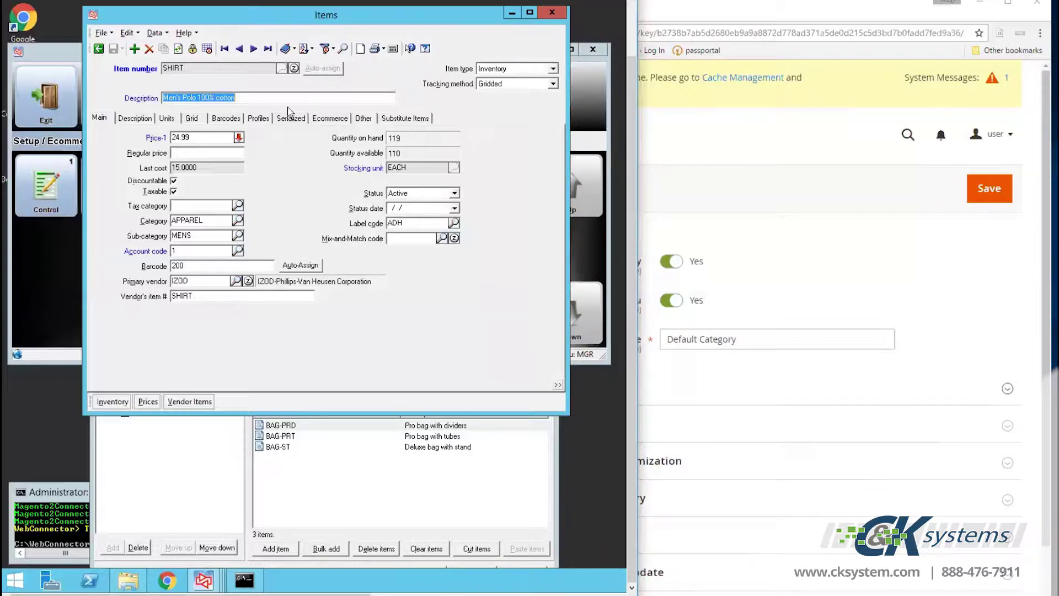
left_click(329, 121)
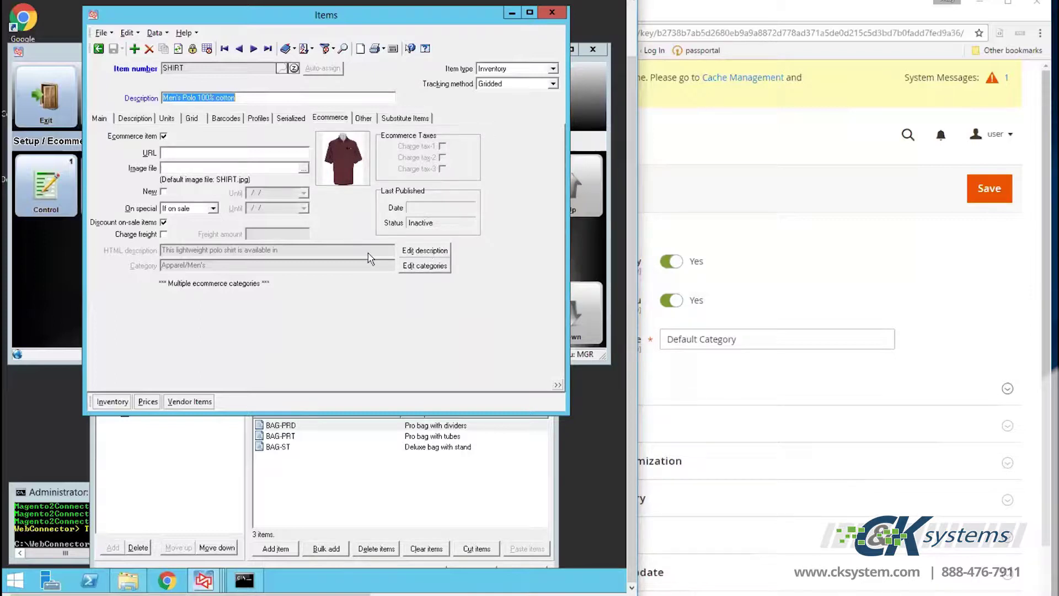
left_click(438, 251)
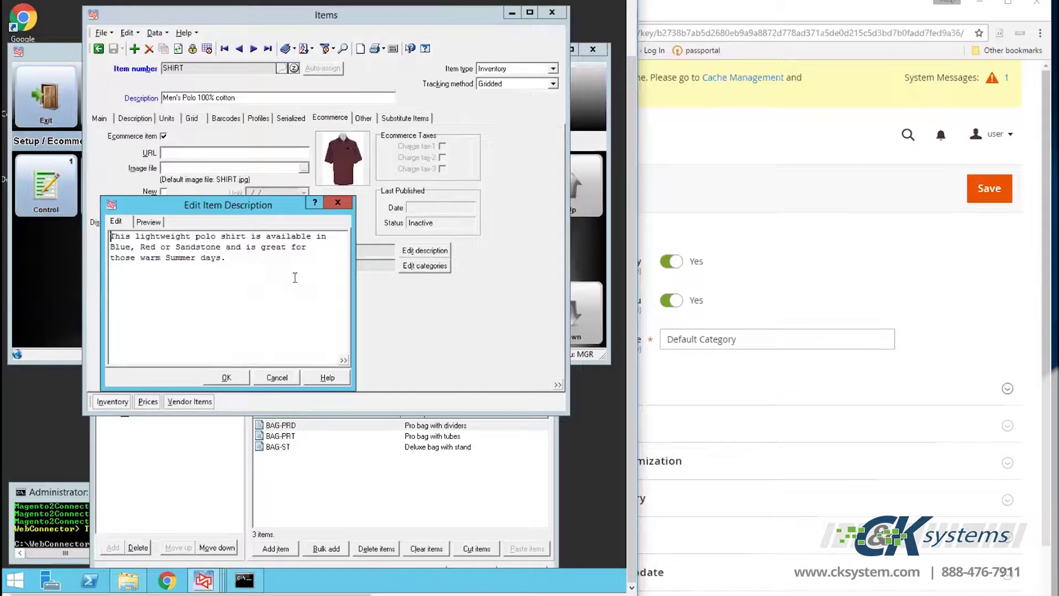
left_click(341, 204)
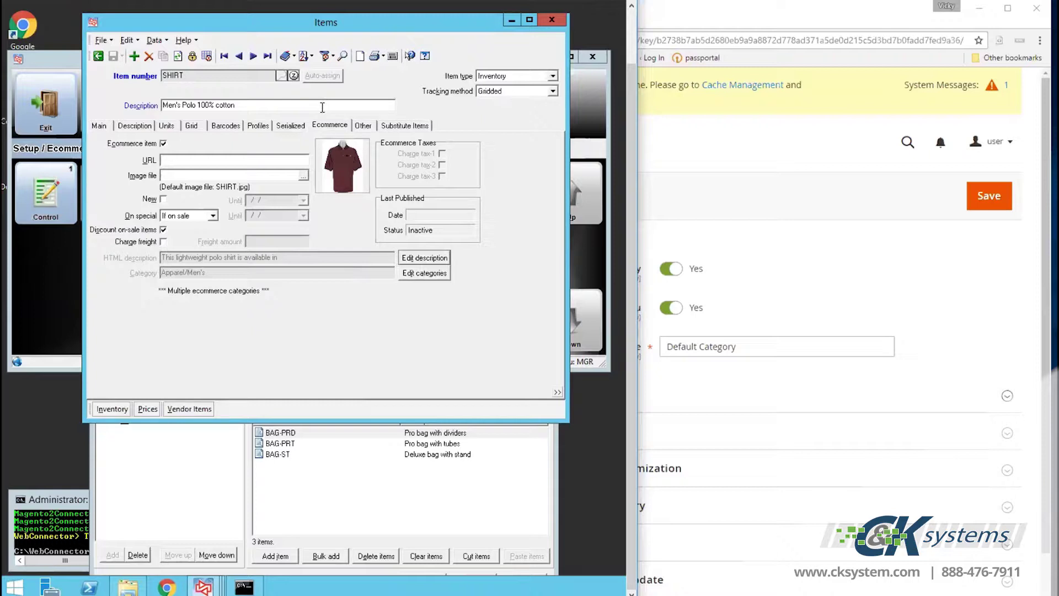
- View SHIRT's short, long and additional descriptions and check its Item Prices
left_click(128, 127)
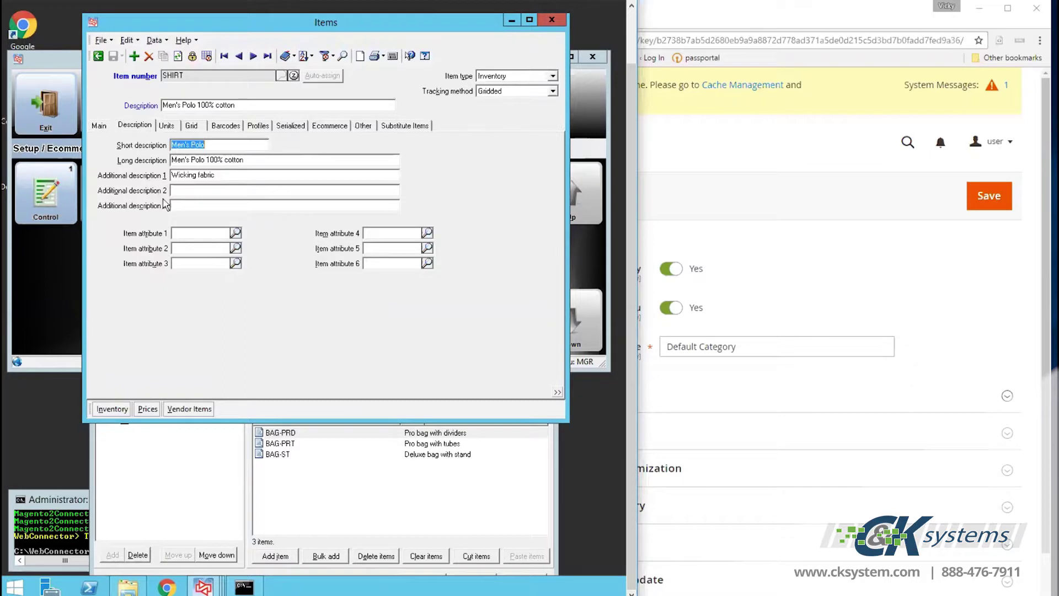
left_click(148, 411)
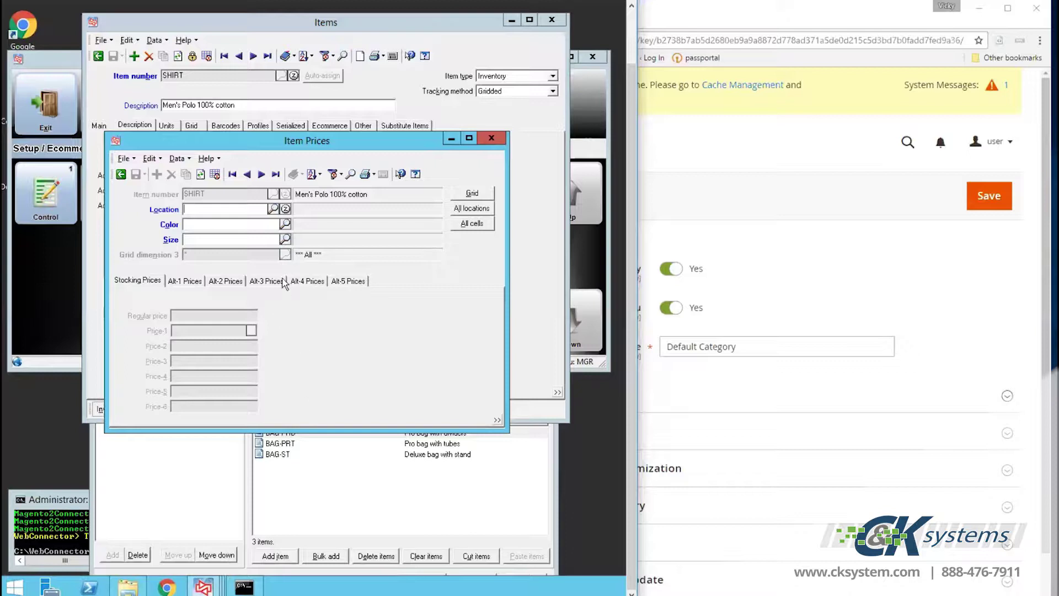
left_click(491, 138)
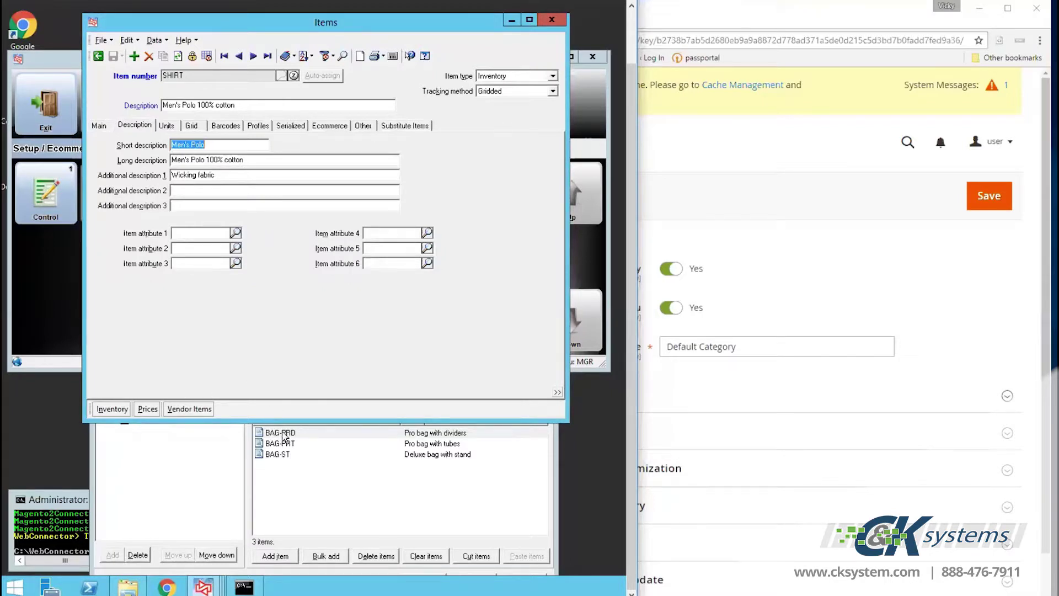
left_click(298, 465)
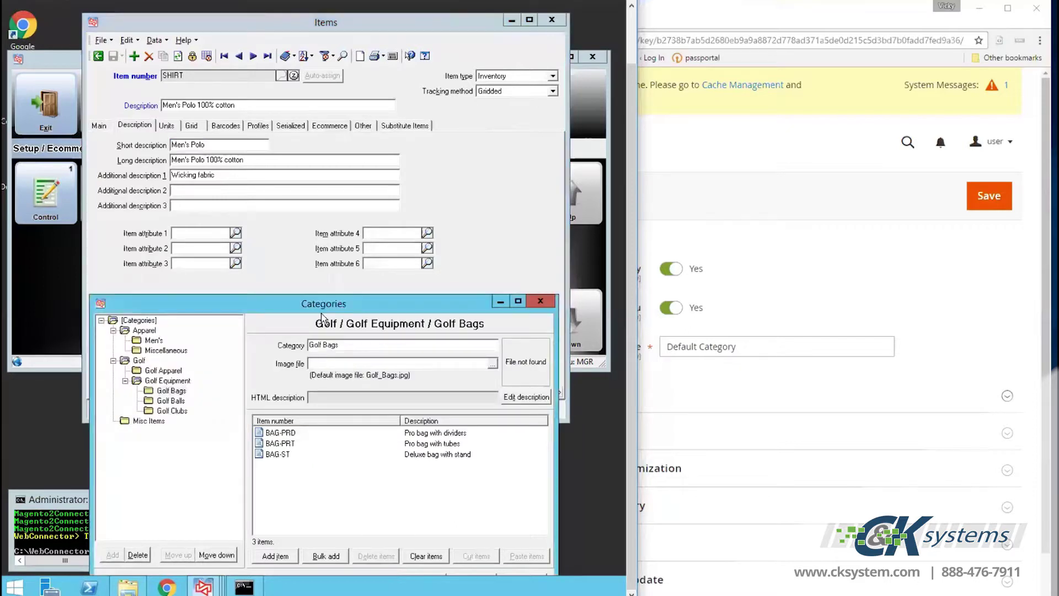
- Move the Categories window up to show Golf Bags' three items, then return to Magento admin
left_click_drag(419, 306, 405, 101)
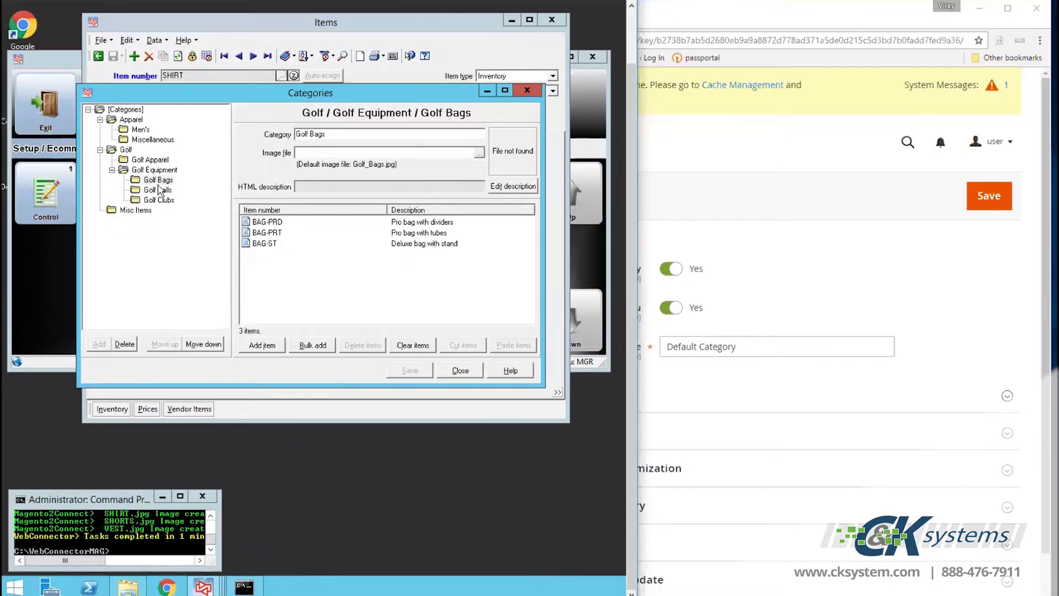
left_click(821, 203)
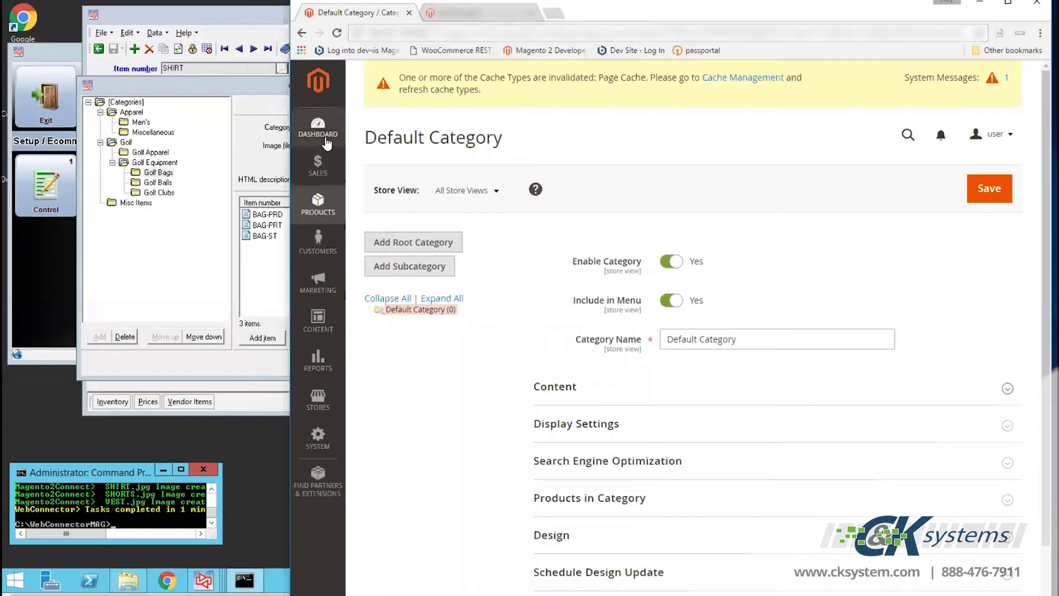
- Reload Categories and expand Apparel, Golf and Golf Equipment to reveal the synced category tree
left_click(335, 34)
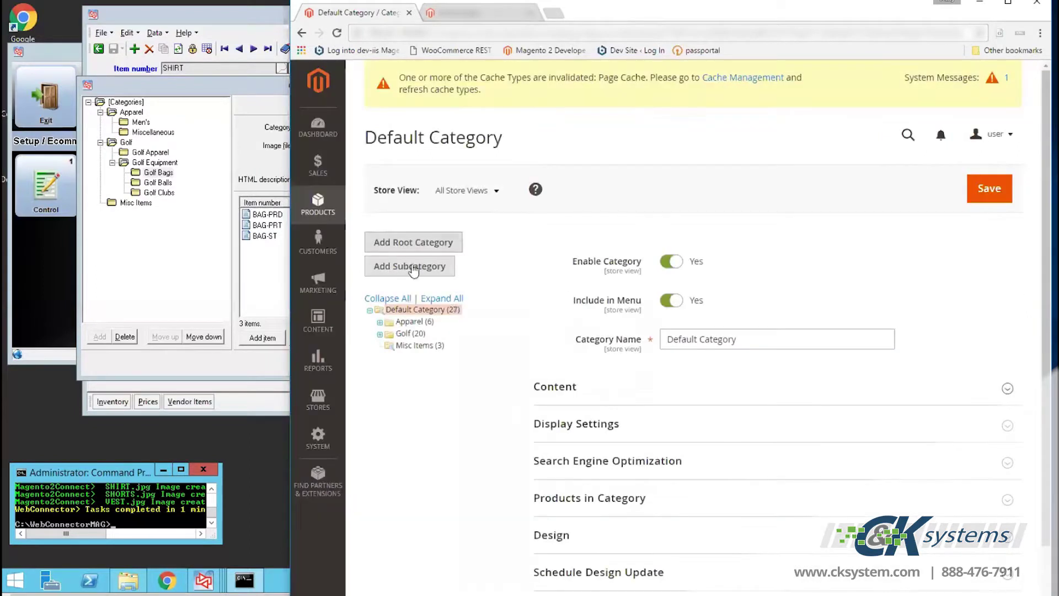
left_click(379, 322)
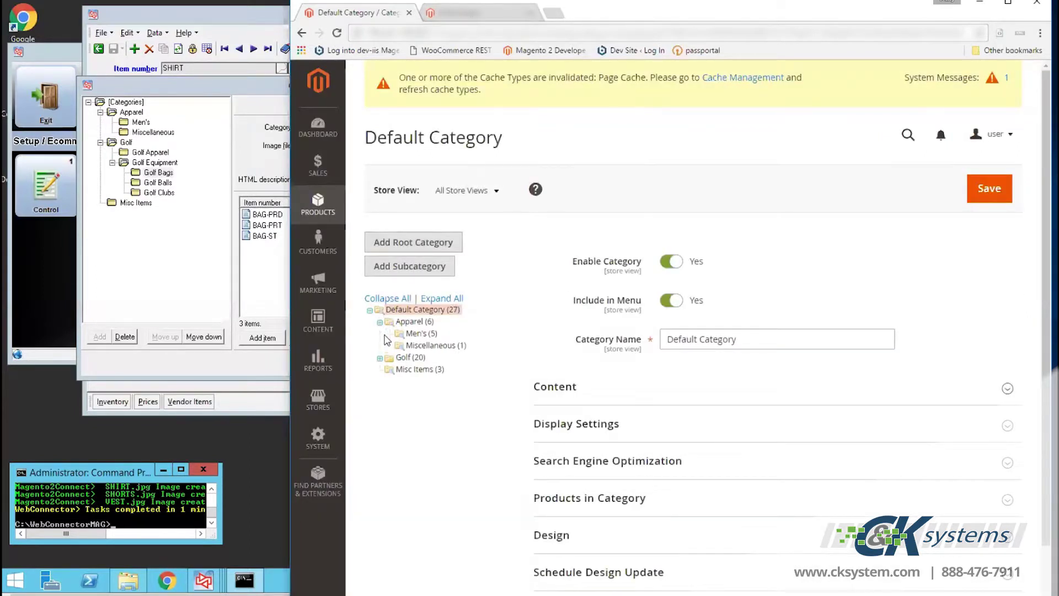
left_click(380, 357)
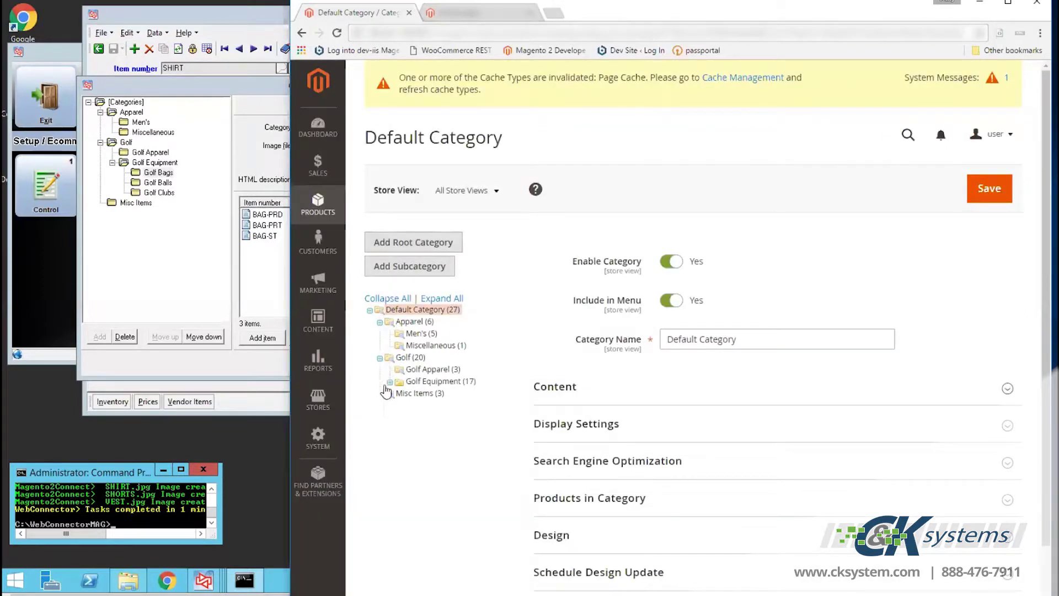
left_click(389, 382)
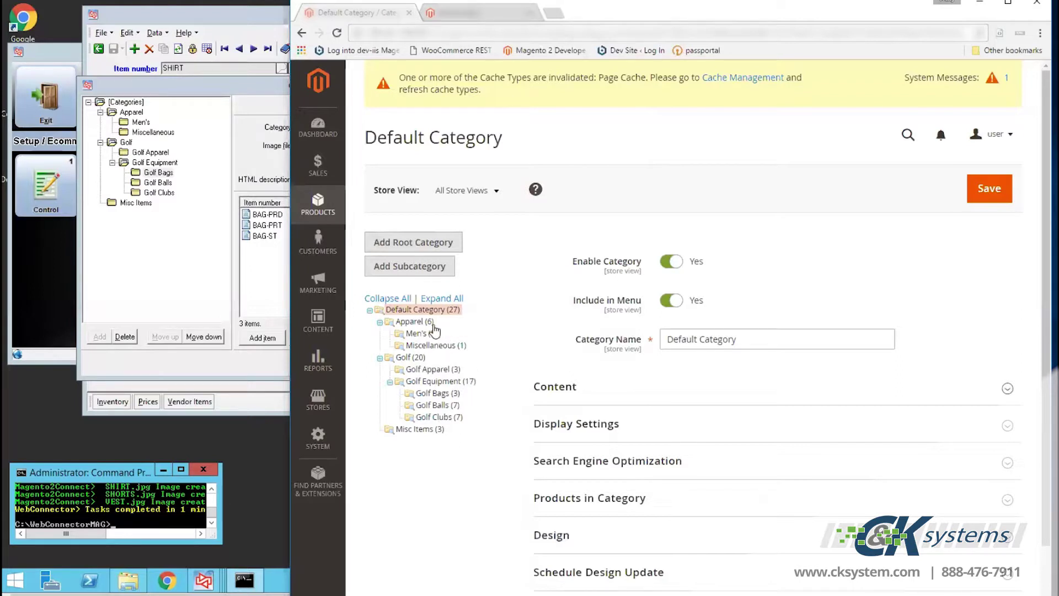
- Open Products > Catalog, which now lists 126 synced products
left_click(330, 209)
left_click(392, 163)
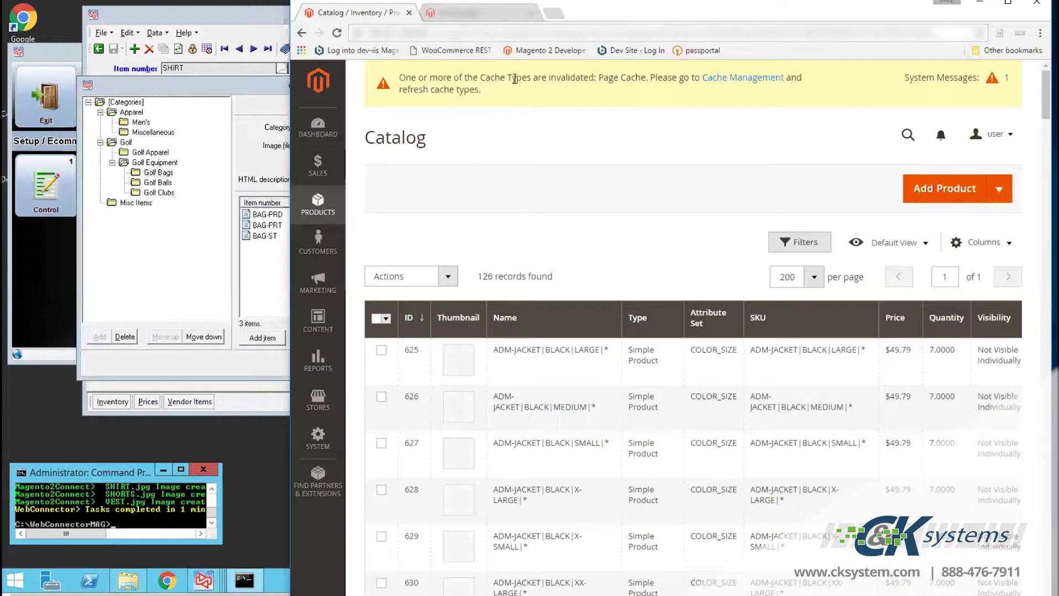
left_click(487, 18)
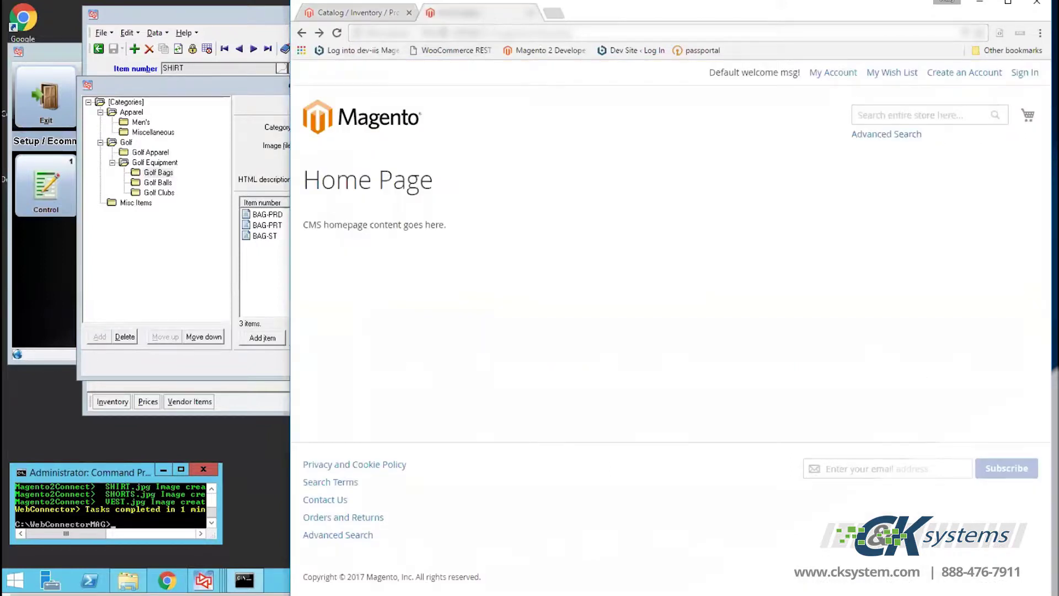
- Reload the storefront, open Apparel > Men's, and open the Men's Polo 100% cotton product
left_click(337, 33)
mouse_move(325, 168)
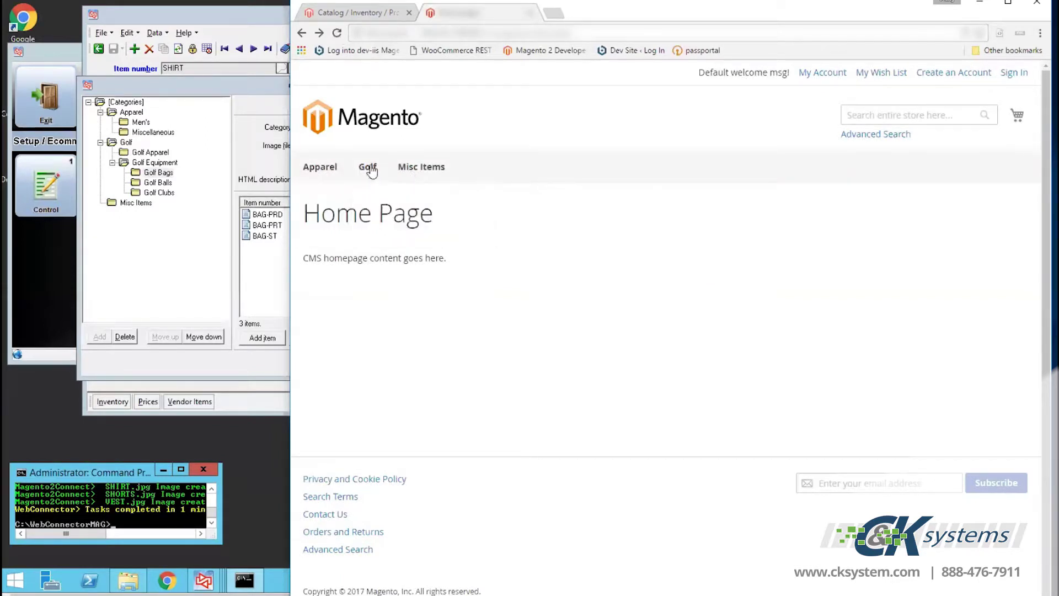
mouse_move(370, 169)
mouse_move(379, 230)
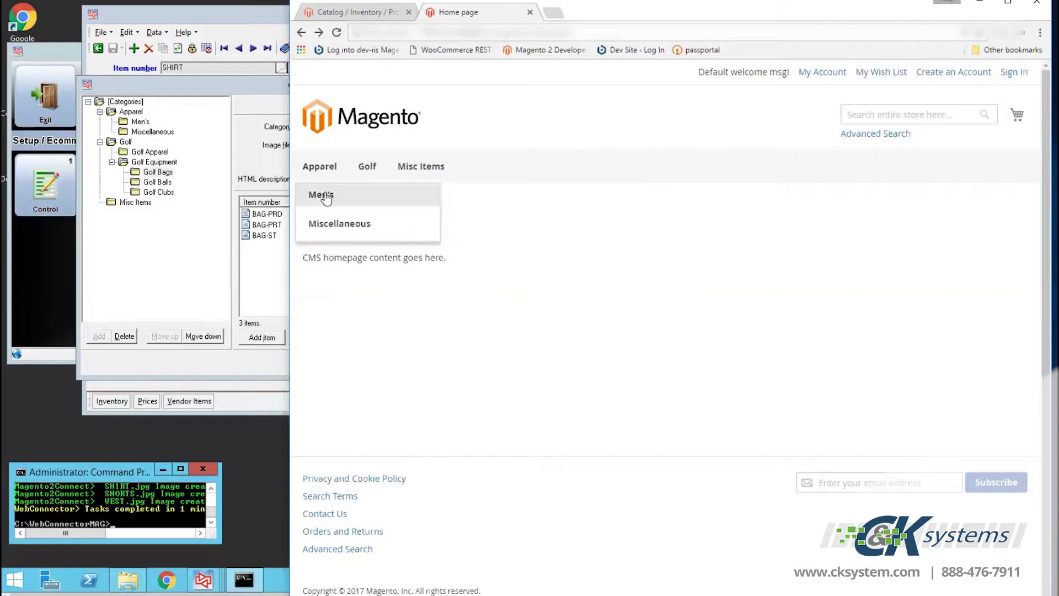
left_click(324, 204)
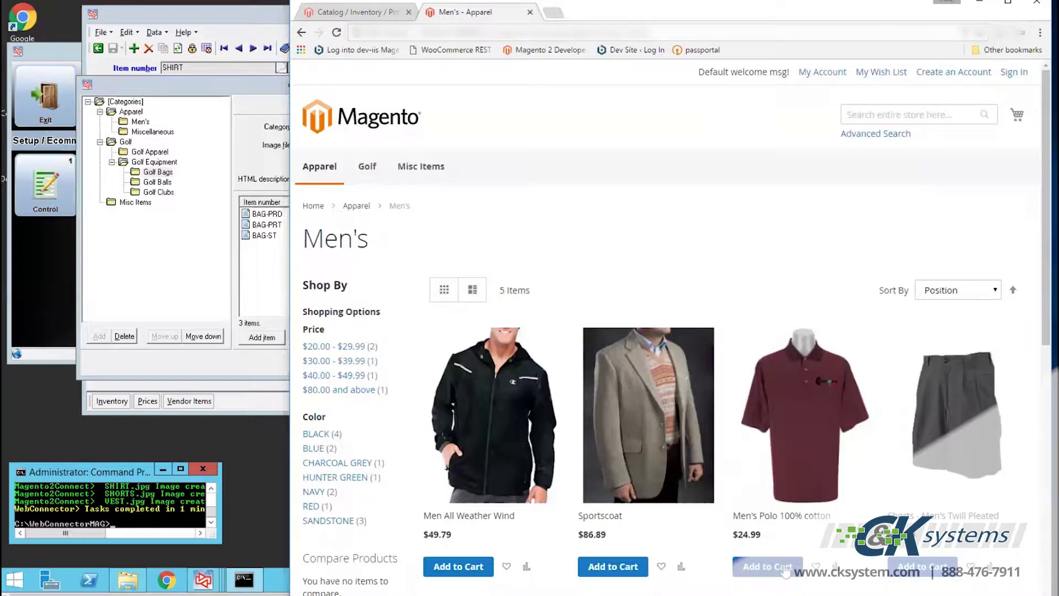
left_click(797, 515)
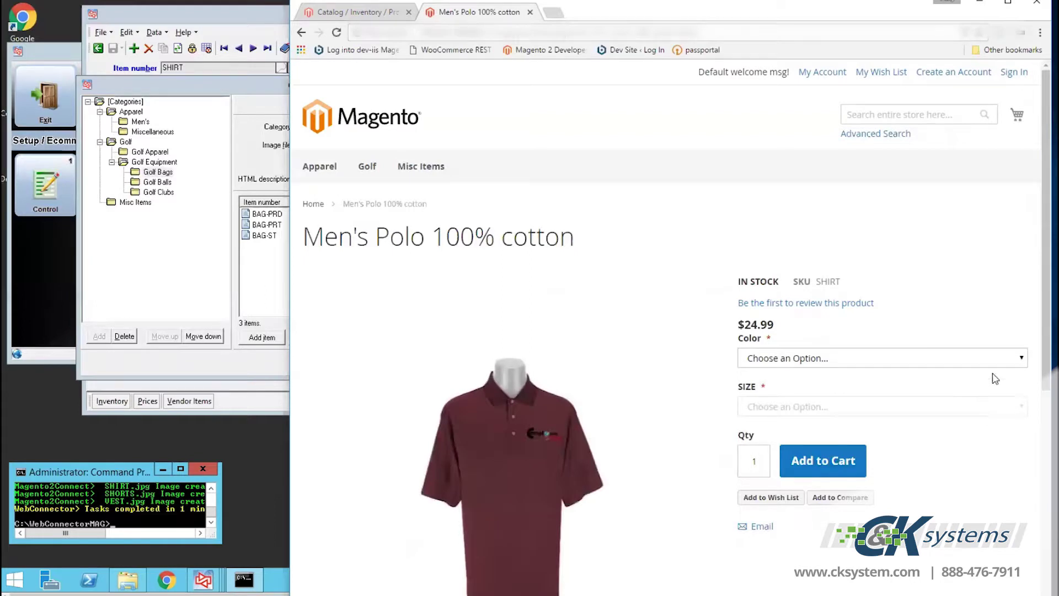
- Select BLUE as the Men's Polo colour, leave size unset, and return to the admin catalog
left_click(1022, 359)
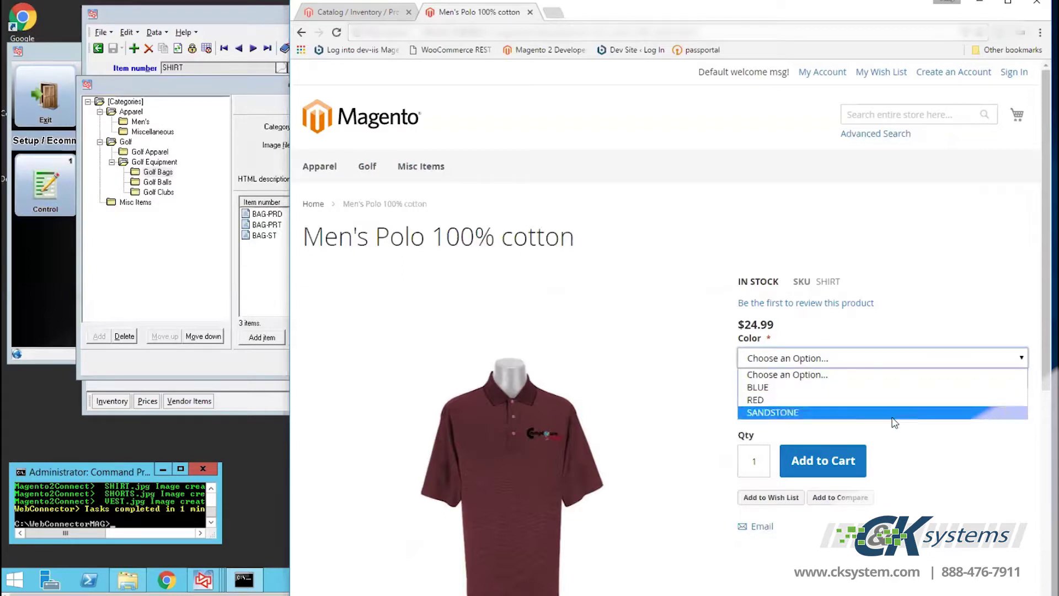
left_click(967, 473)
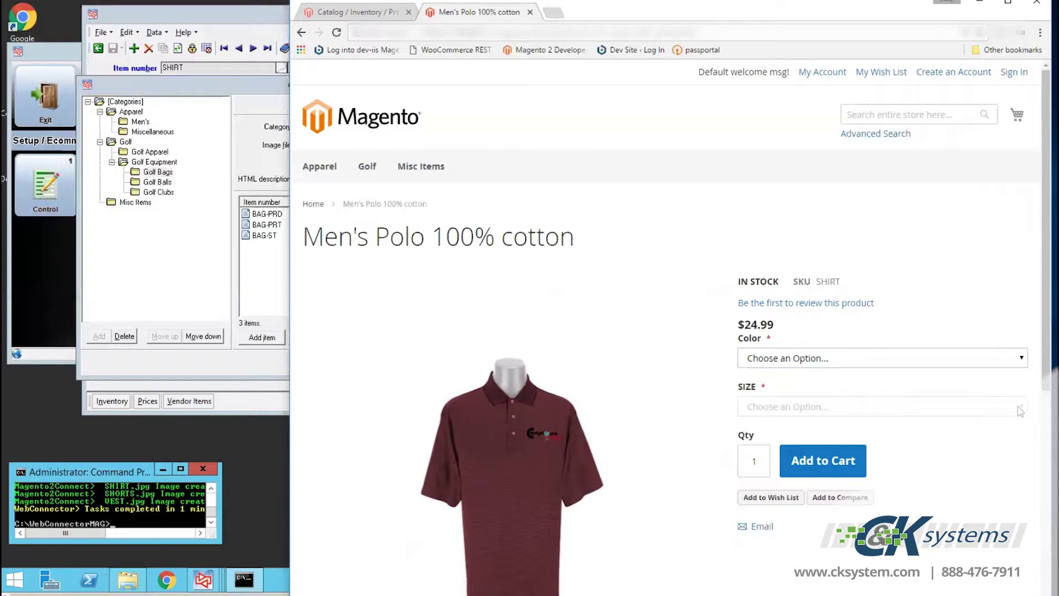
left_click(1019, 359)
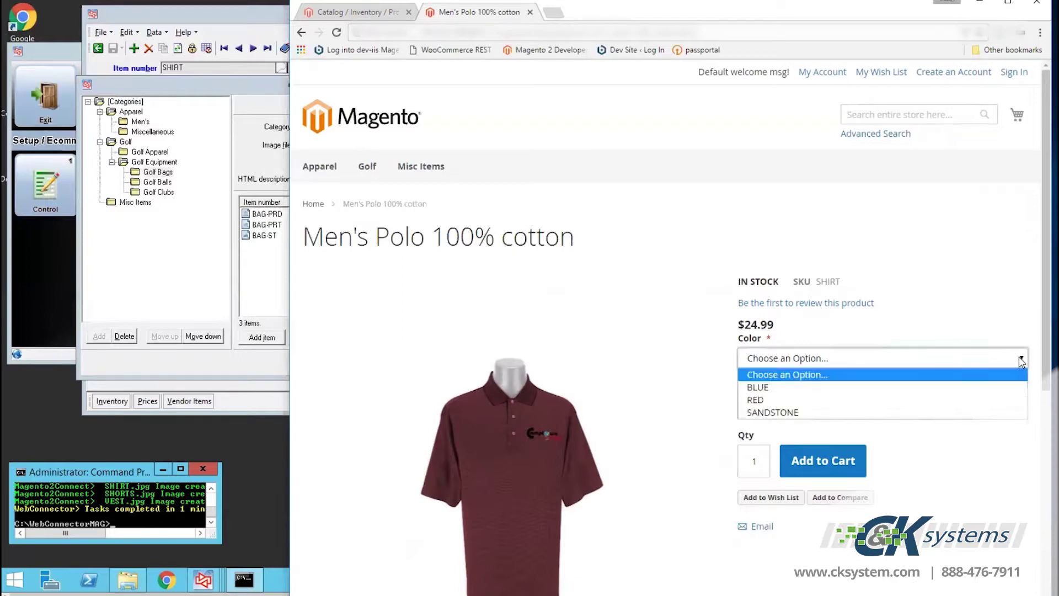
left_click(905, 388)
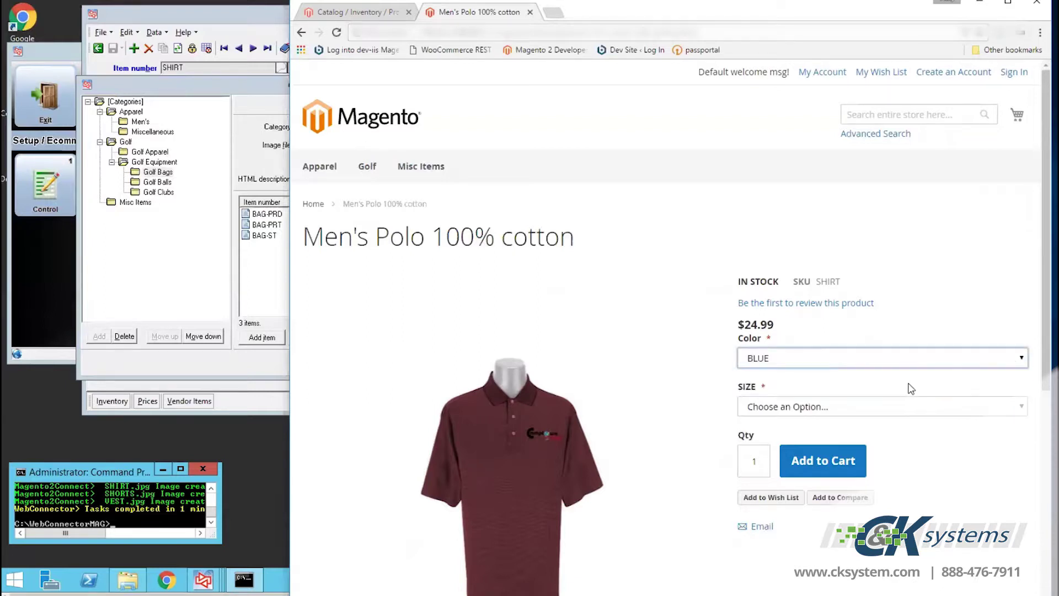
left_click(1003, 406)
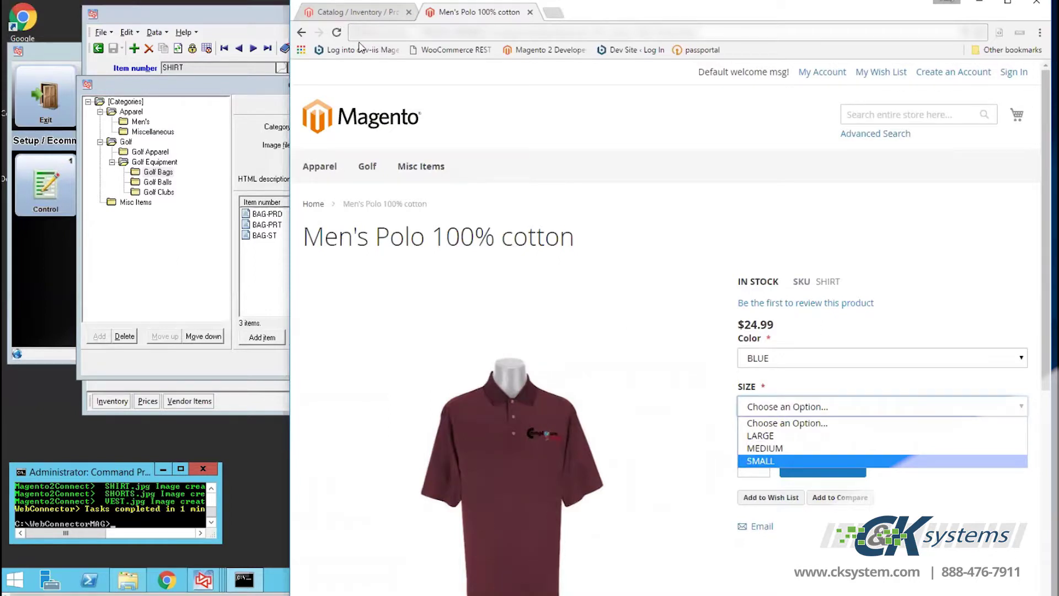
left_click(364, 13)
left_click(364, 14)
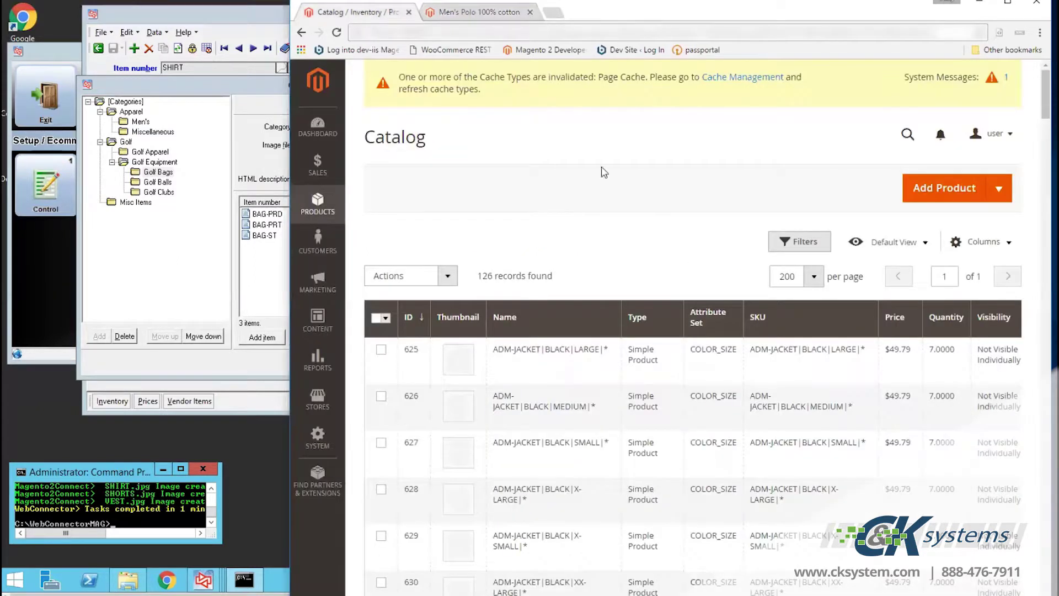
- Filter the catalog by SKU 'shirt', leaving 10 SHIRT variants at $24.99
left_click(806, 243)
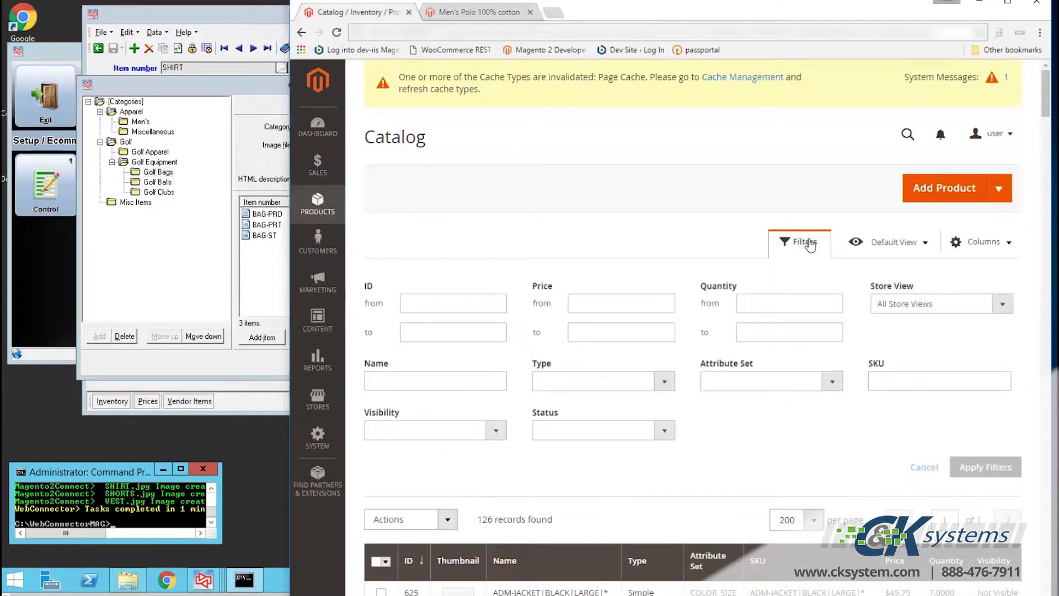
left_click(892, 381)
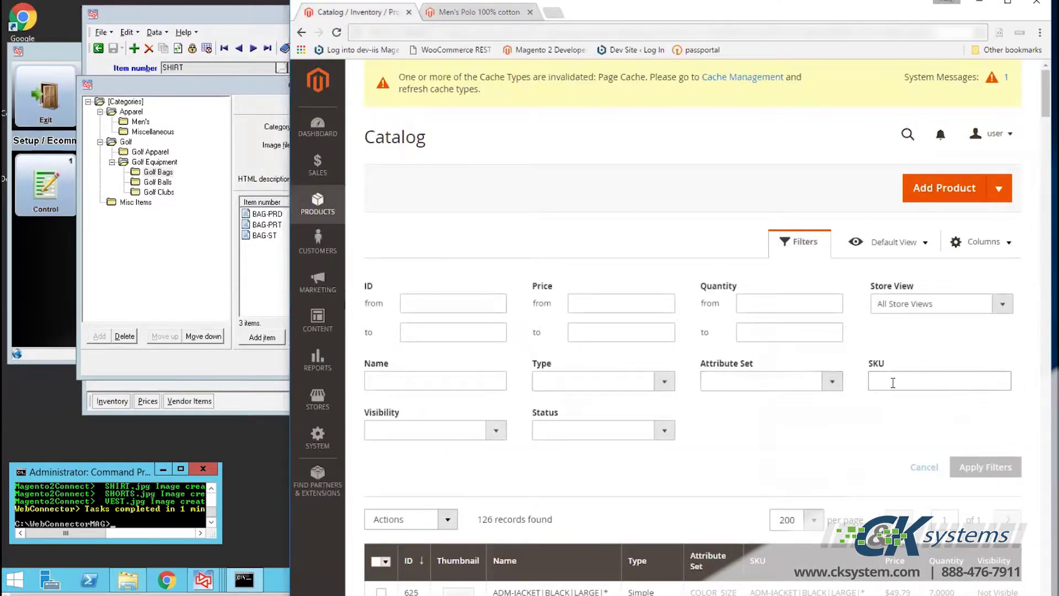
type("shirt")
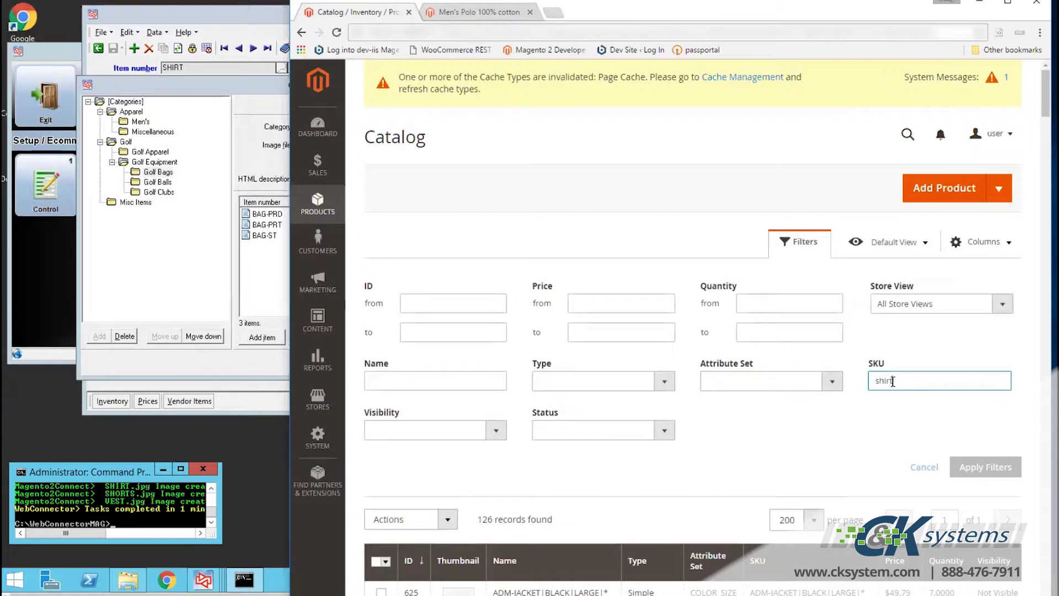
left_click(983, 467)
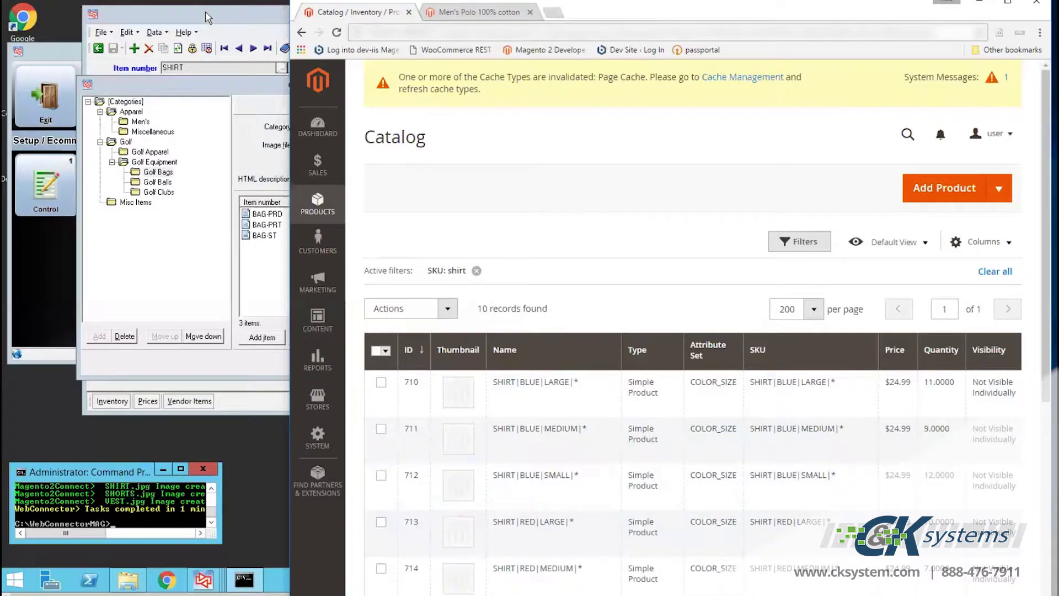
left_click(61, 49)
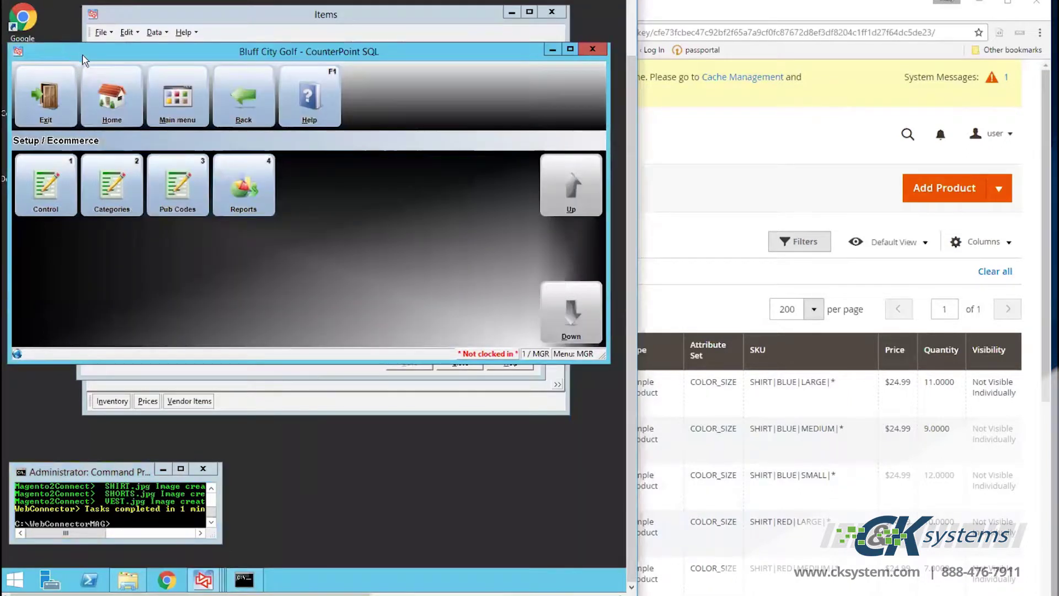
- Start a new inventory adjustment under Inventory > Adjustments > Enter for item SHIRT
left_click(178, 96)
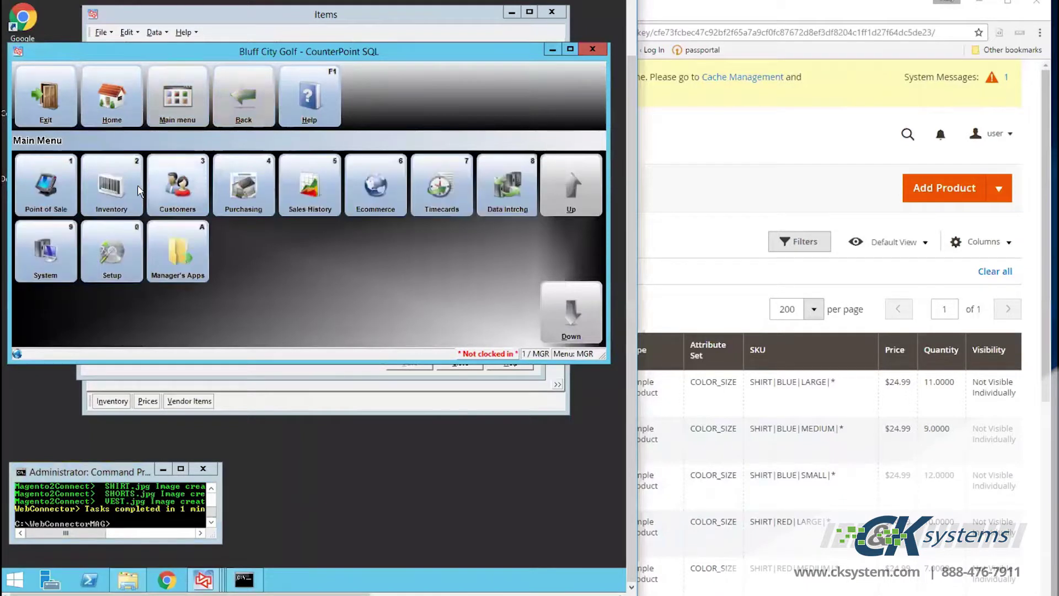
left_click(112, 205)
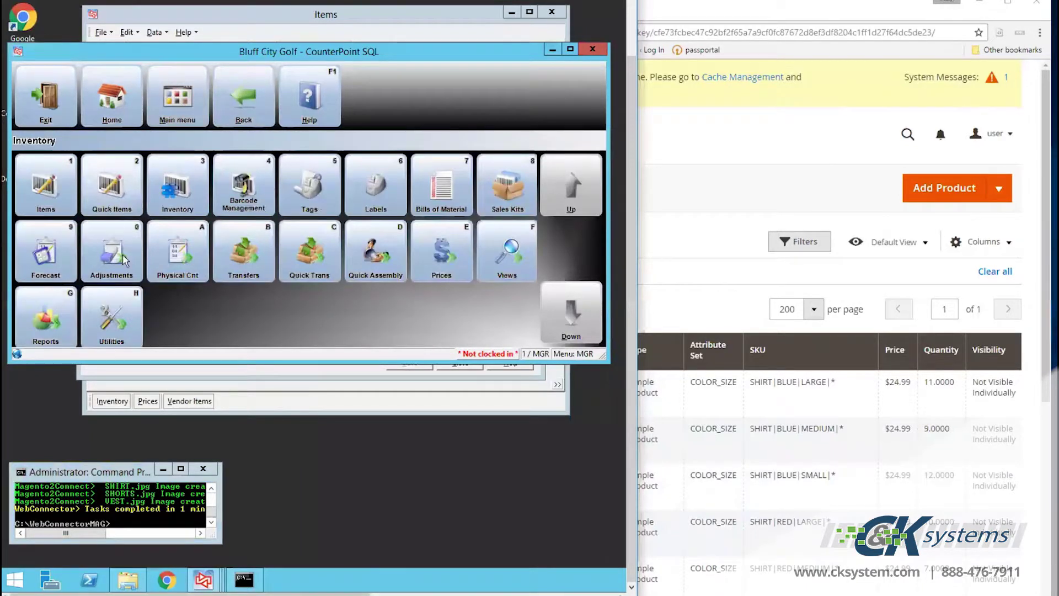
left_click(121, 254)
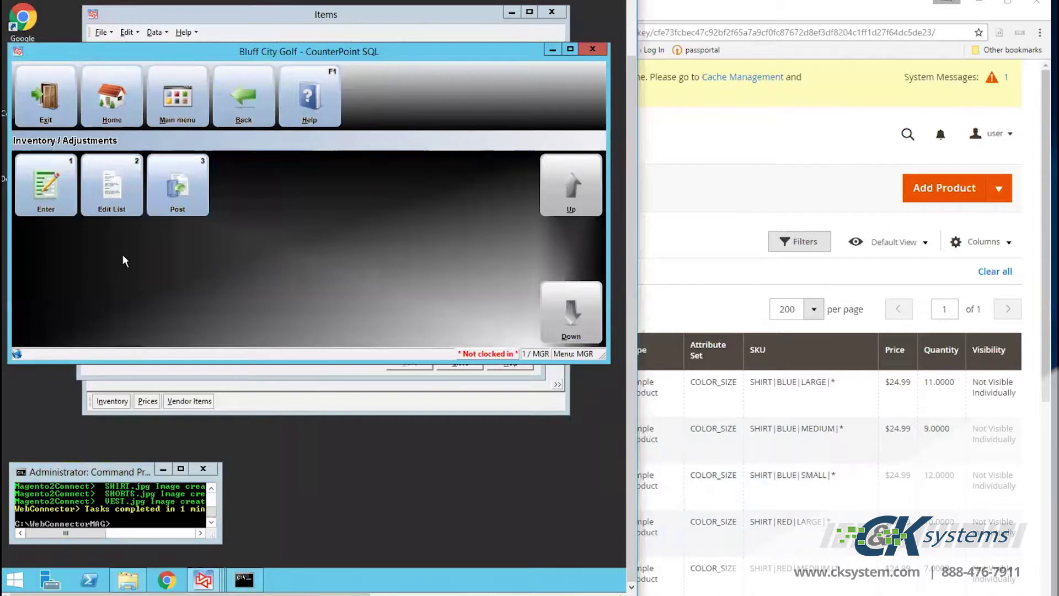
left_click(60, 205)
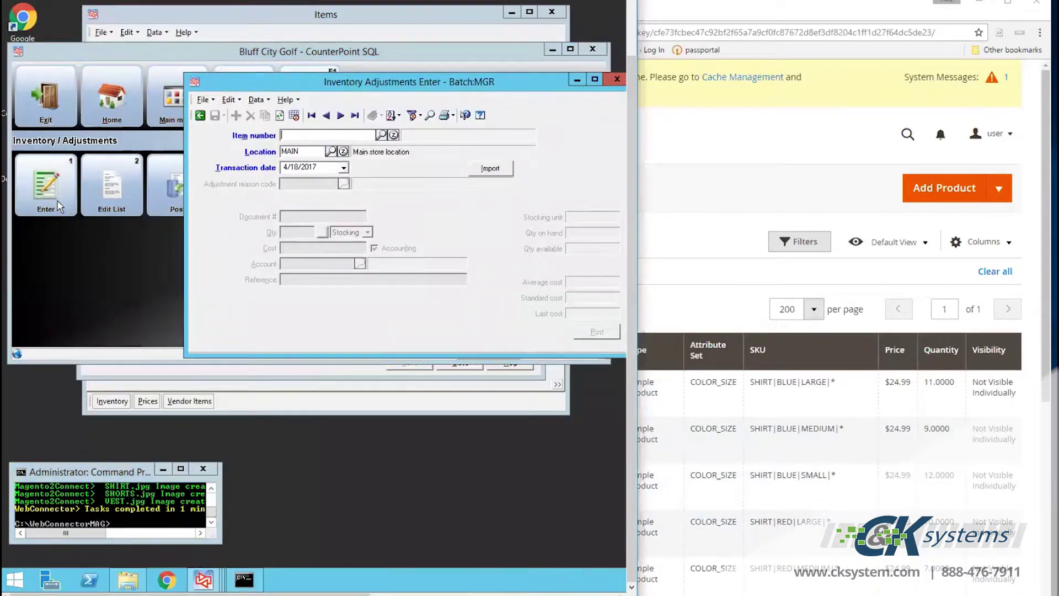
type("SHIRT")
key("Tab")
key("Tab")
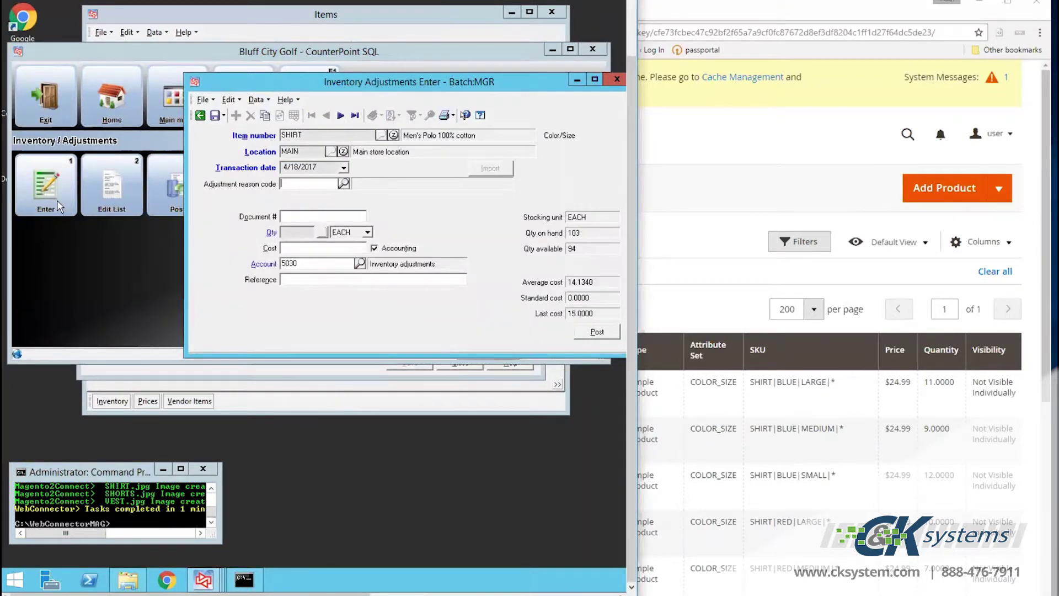
key("Tab")
key("Tab")
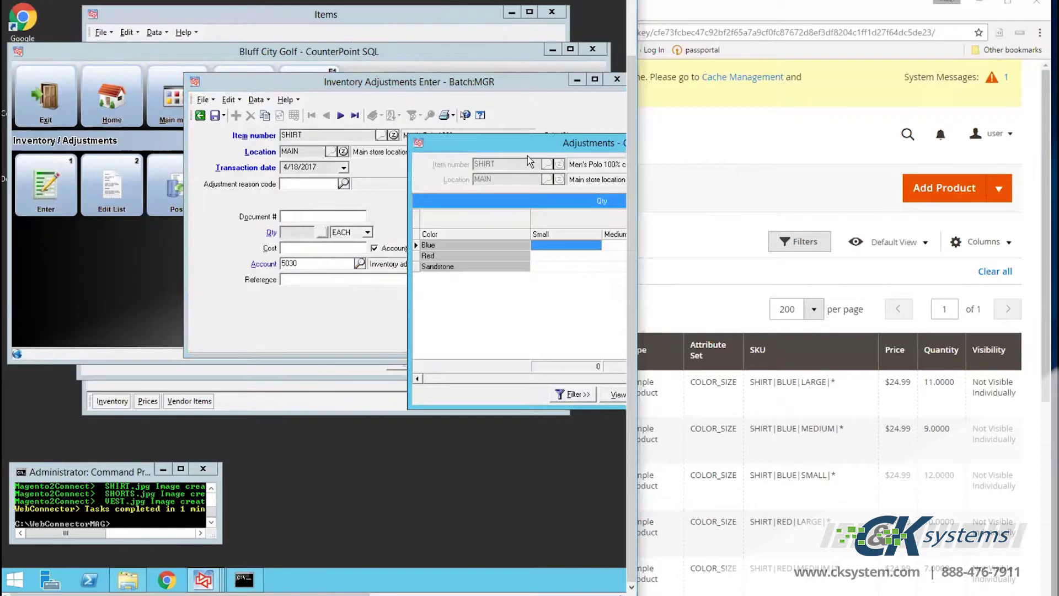
- Set the Blue/Large quantity to 20 and post the adjustment without viewing the journal
left_click_drag(516, 148, 206, 118)
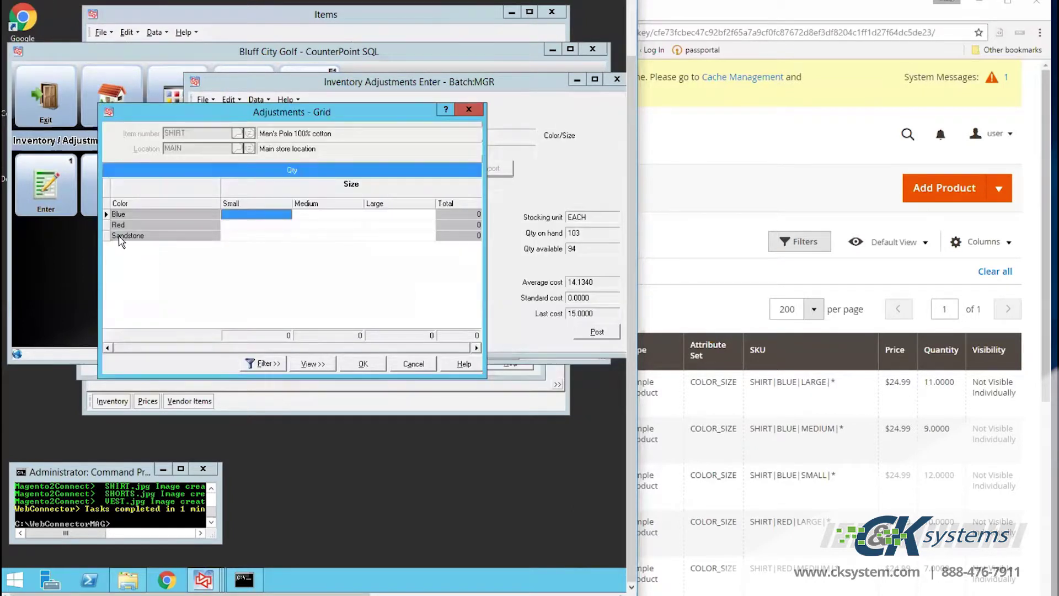
left_click(385, 215)
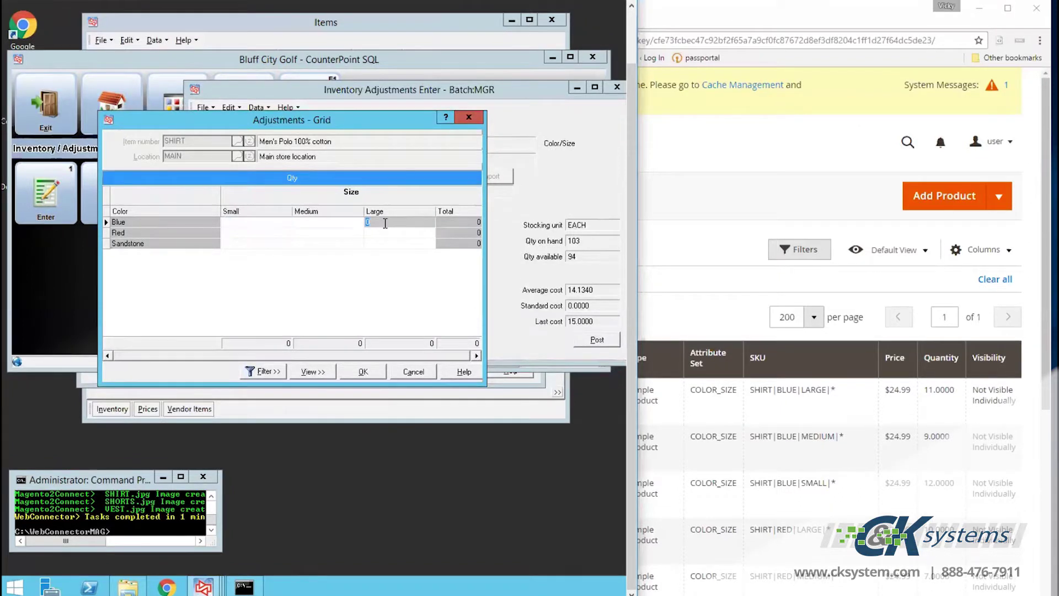
type("20")
left_click(364, 373)
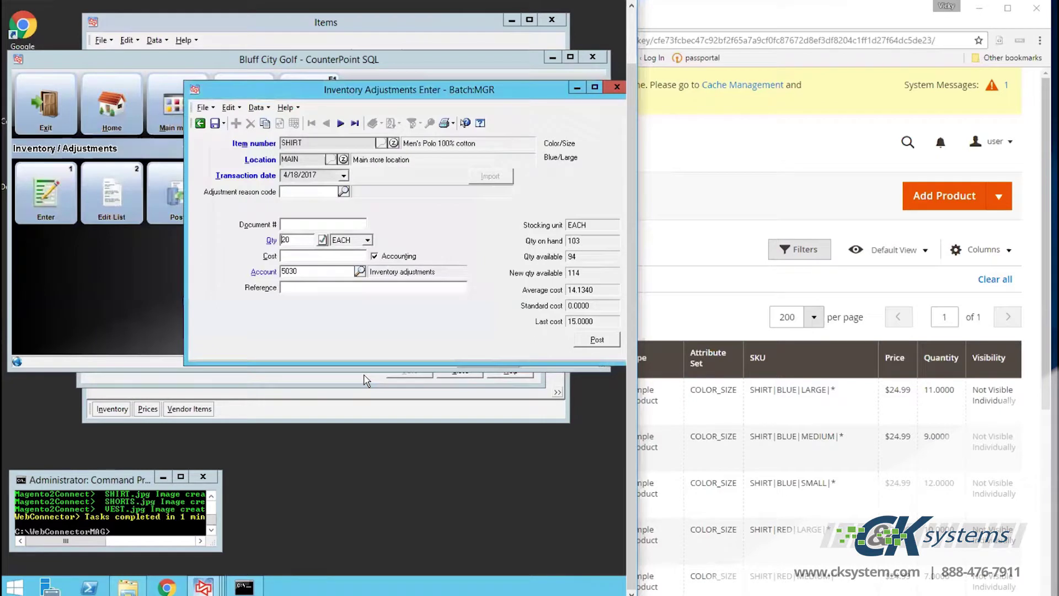
left_click(598, 340)
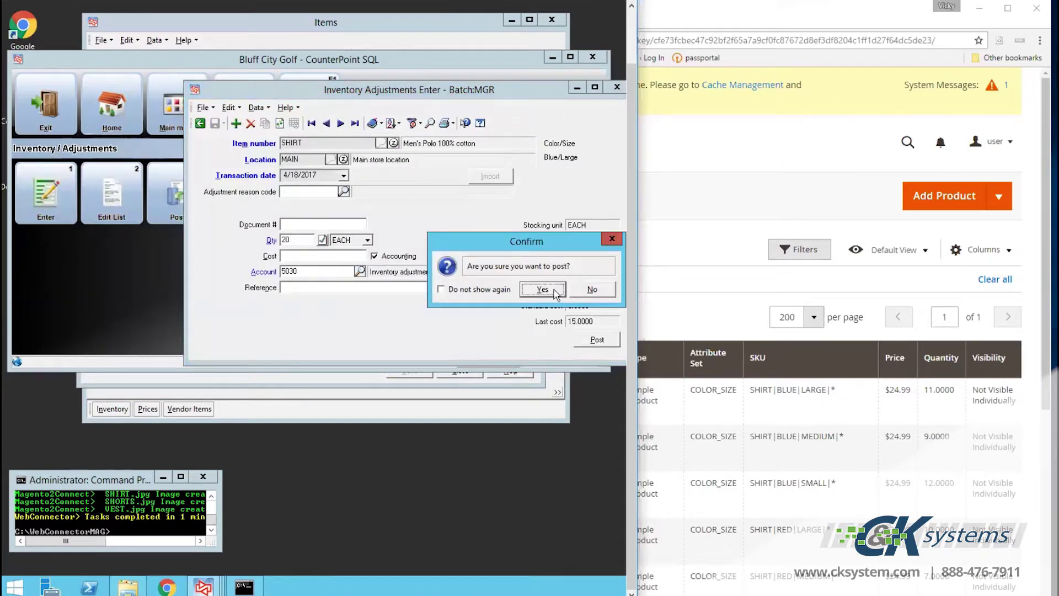
left_click(555, 291)
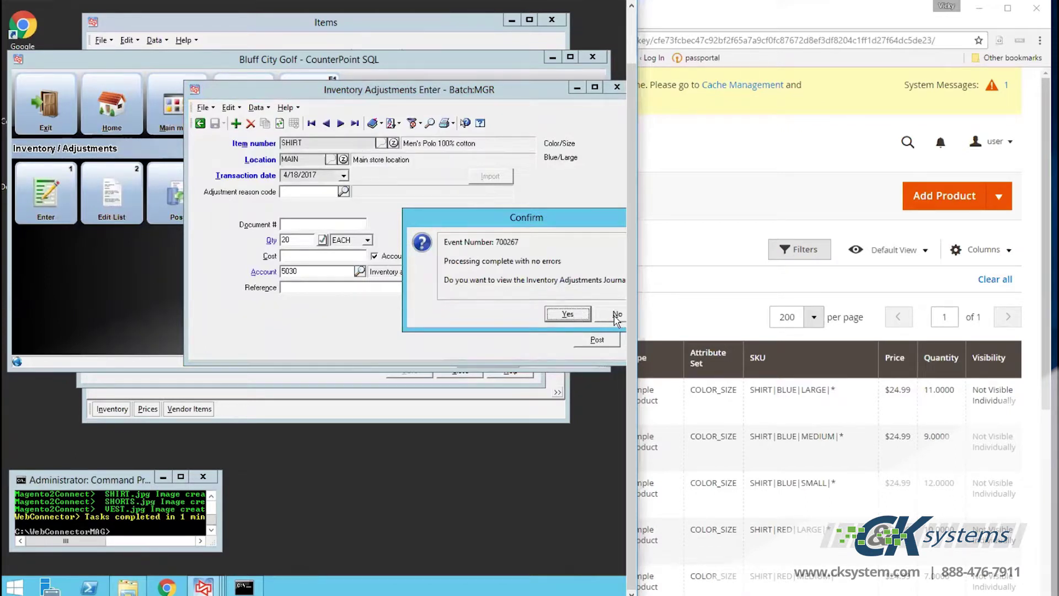
left_click(617, 317)
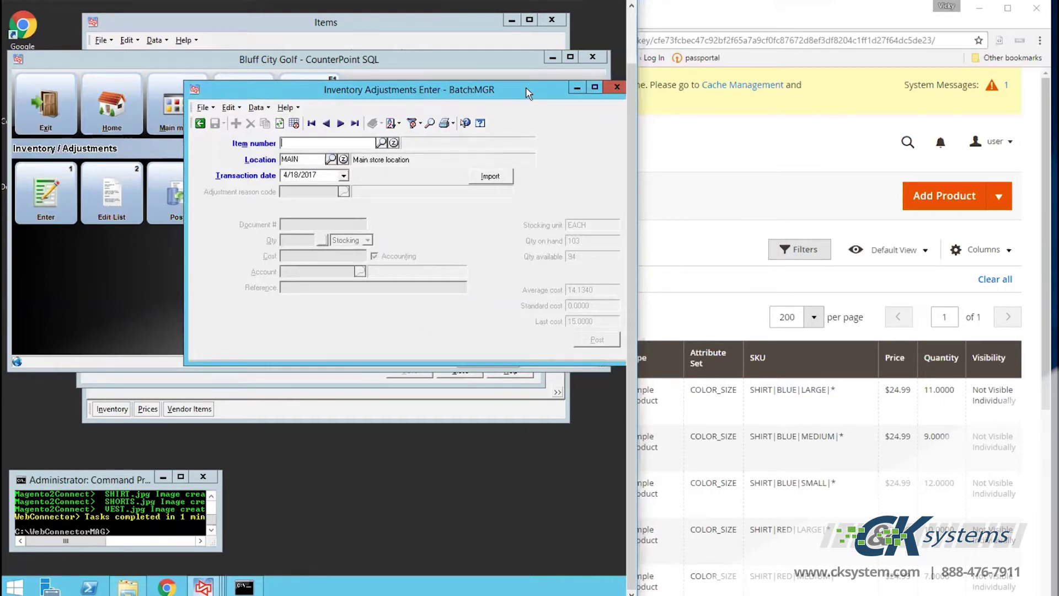
left_click(205, 534)
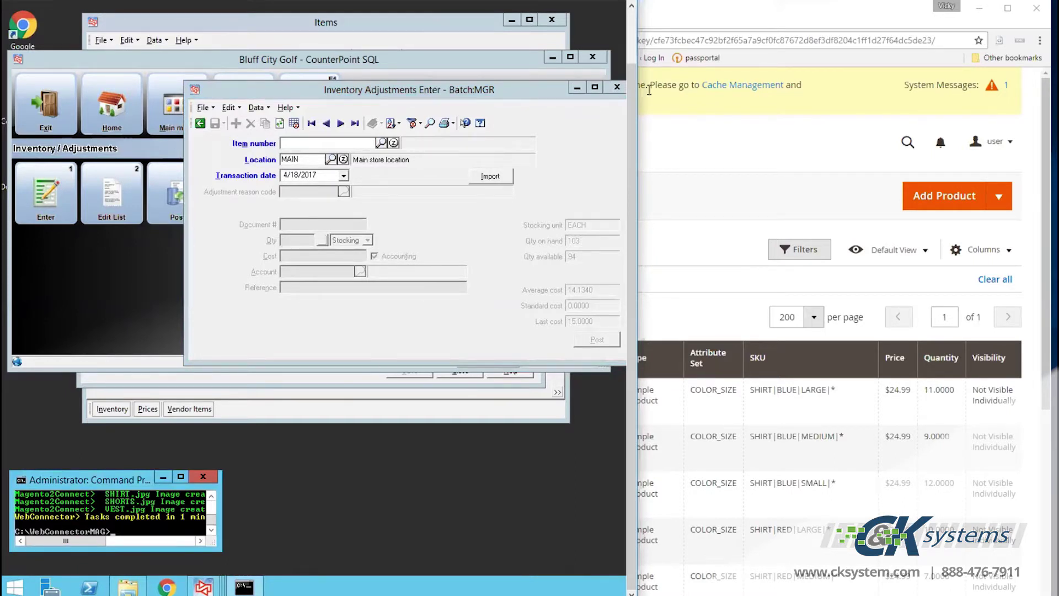
- Close the adjustments window, run the web connector sync, and reload the Magento catalog
left_click(605, 177)
key("Escape")
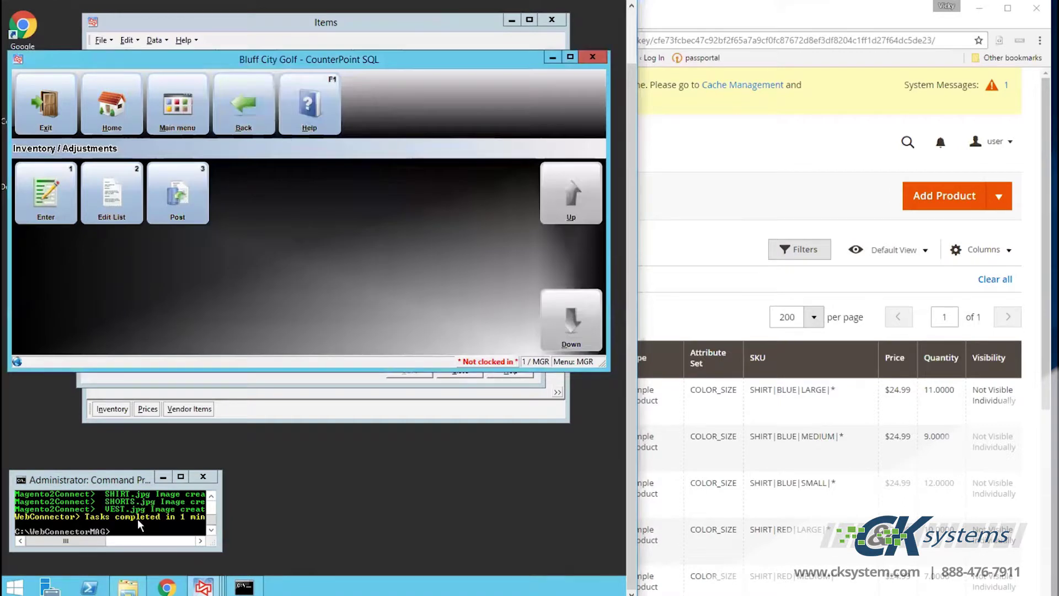
left_click(138, 533)
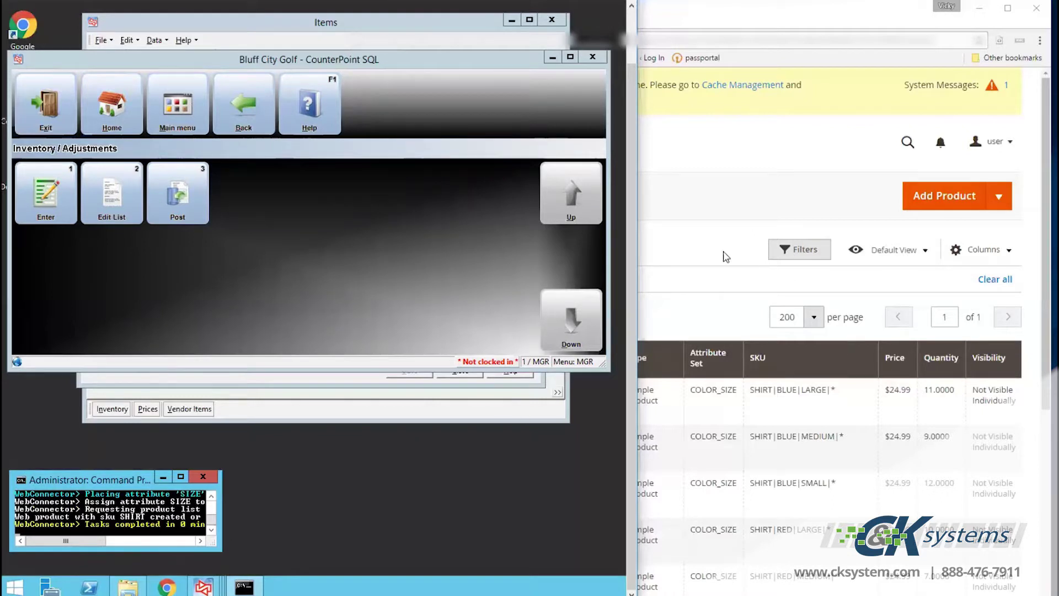
triple_click(733, 227)
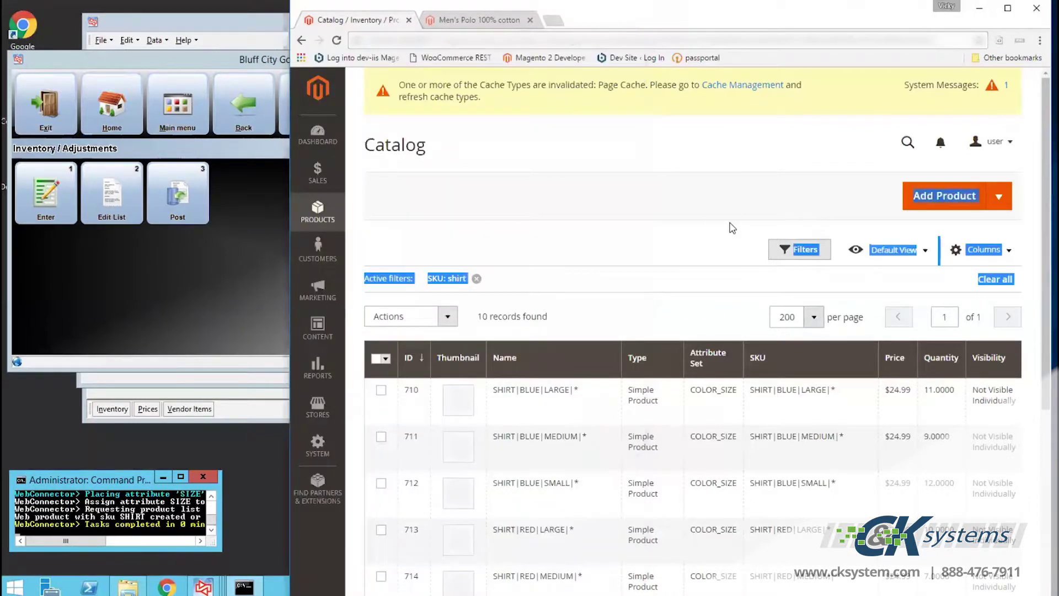
left_click(337, 41)
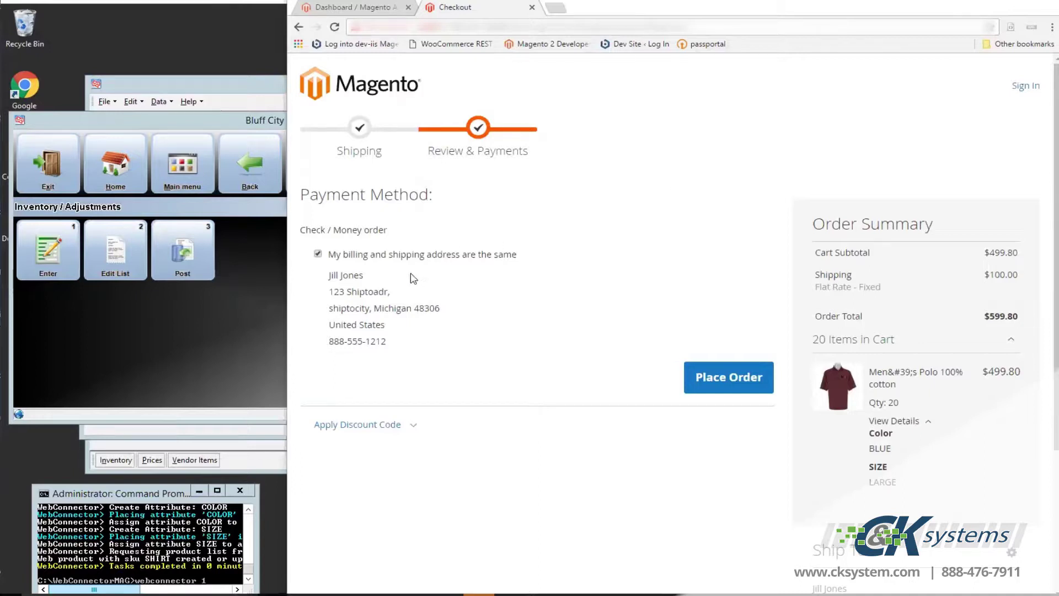
- Place the $599.80 order for 20 blue large polo shirts, then return to the admin Dashboard tab
scroll(734, 323, "down", 1)
left_click(734, 323)
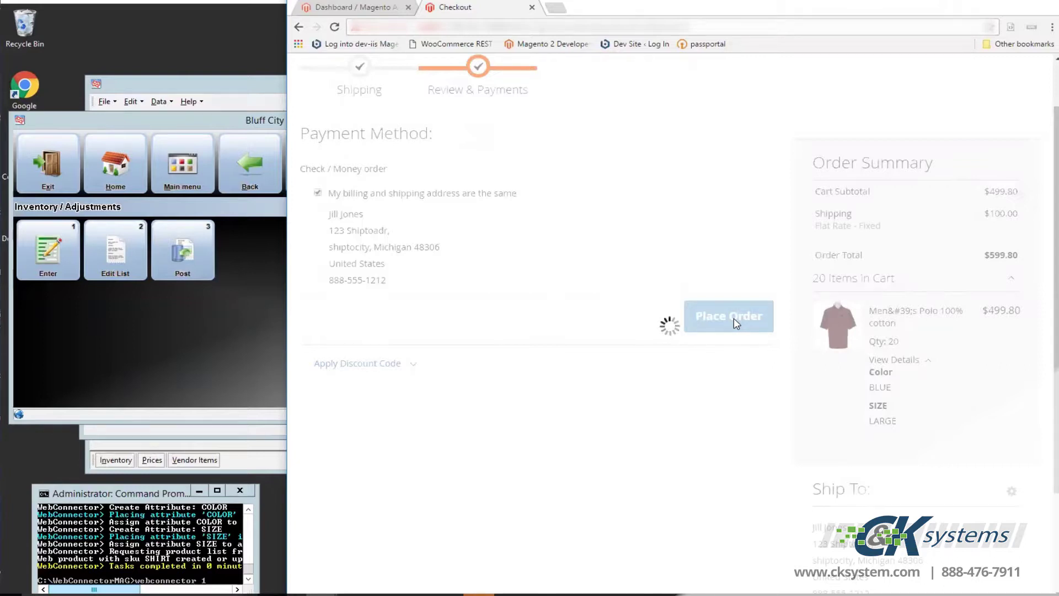
left_click(349, 8)
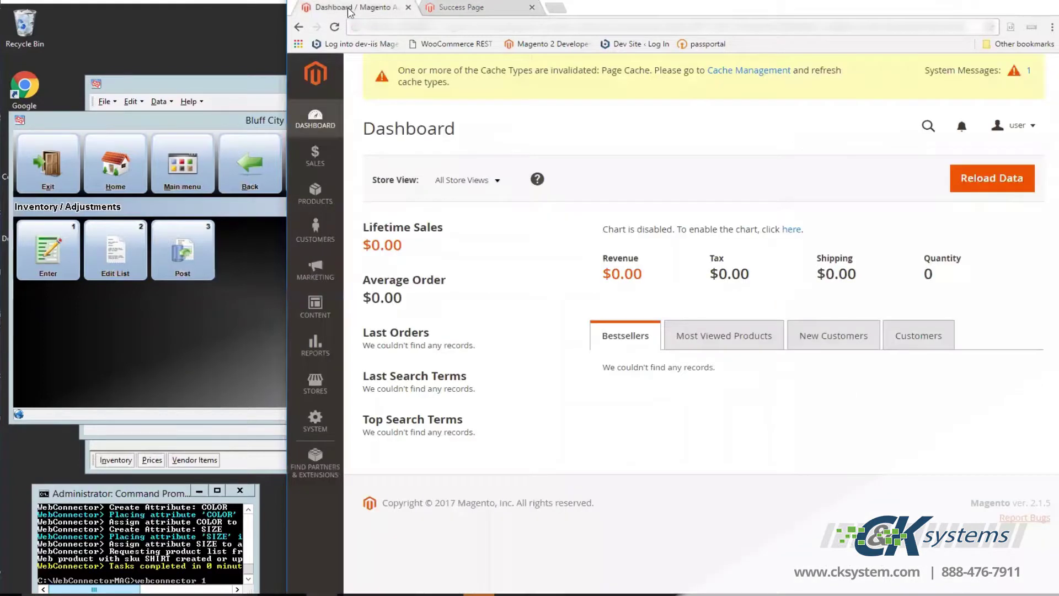
- Sign back in to Magento Admin and open Sales > Orders showing the pending $599.80 order
left_click(314, 155)
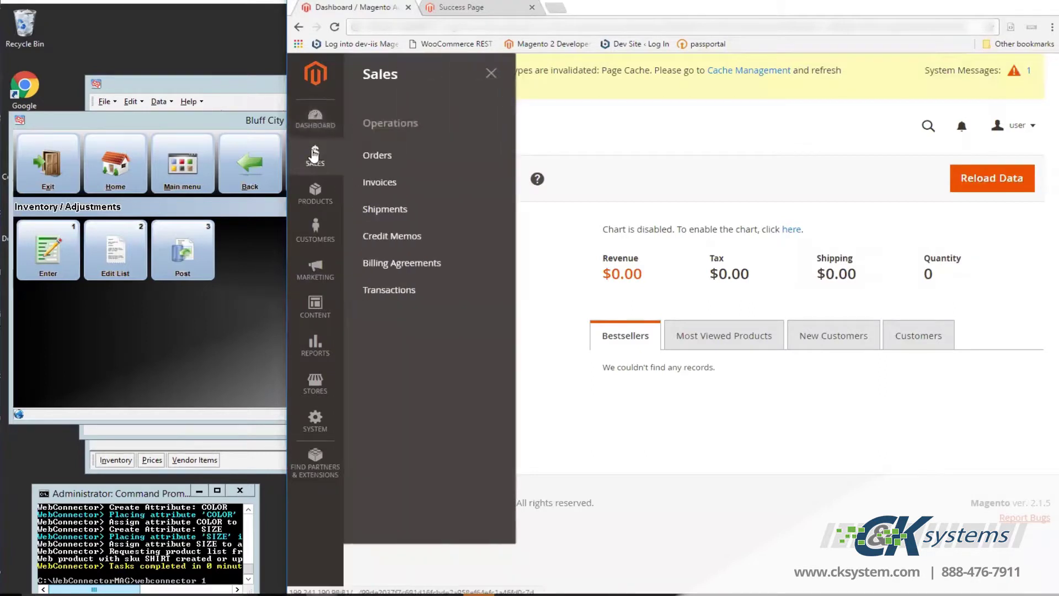
left_click(388, 158)
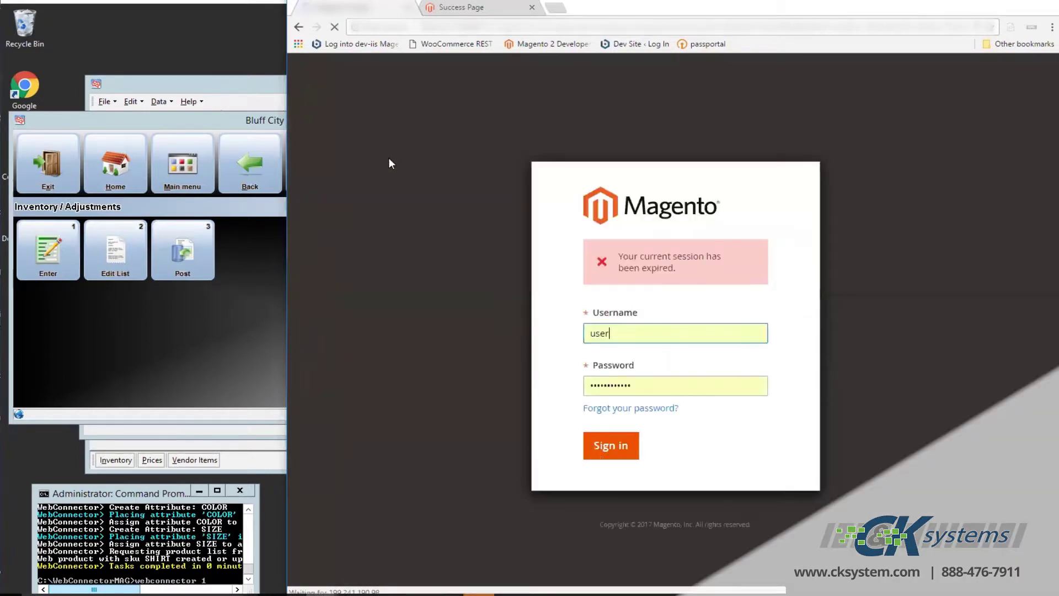
left_click(597, 457)
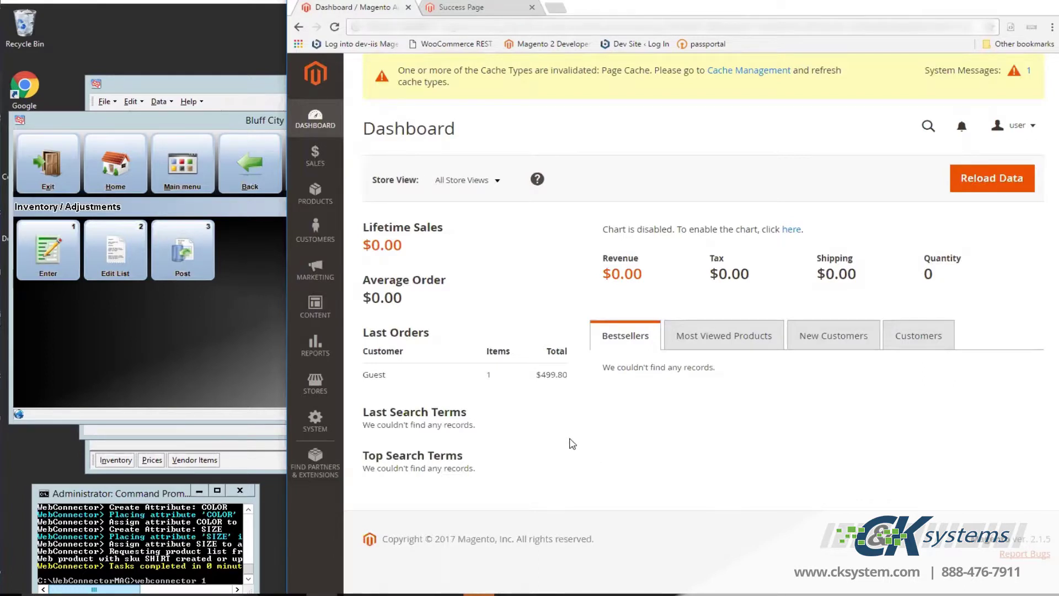
left_click(315, 156)
left_click(372, 156)
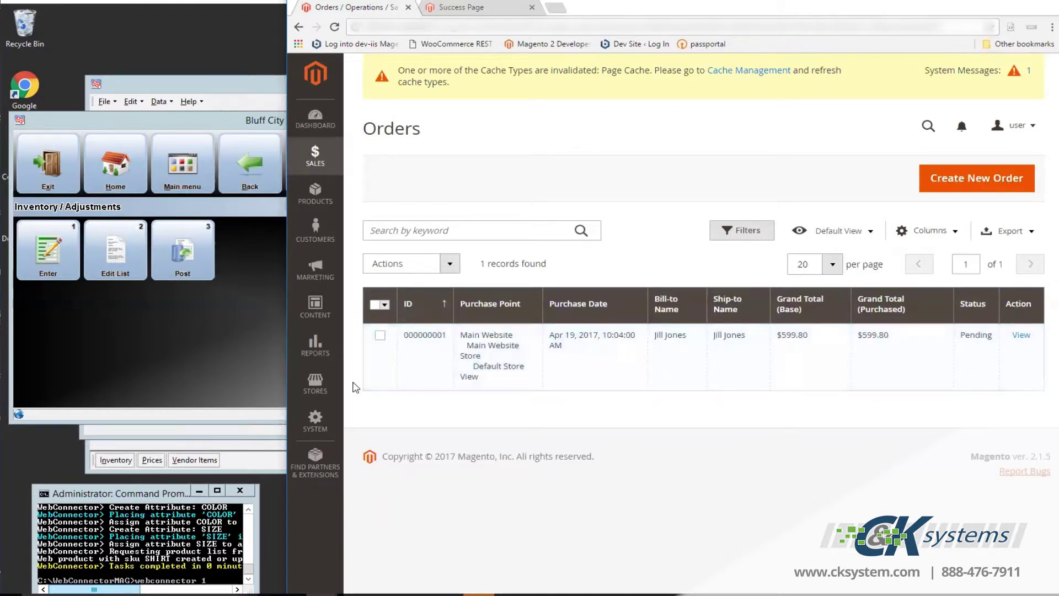
- In the CounterPoint remote session, run webconnector 1 to import the web order as tickets
left_click(616, 386)
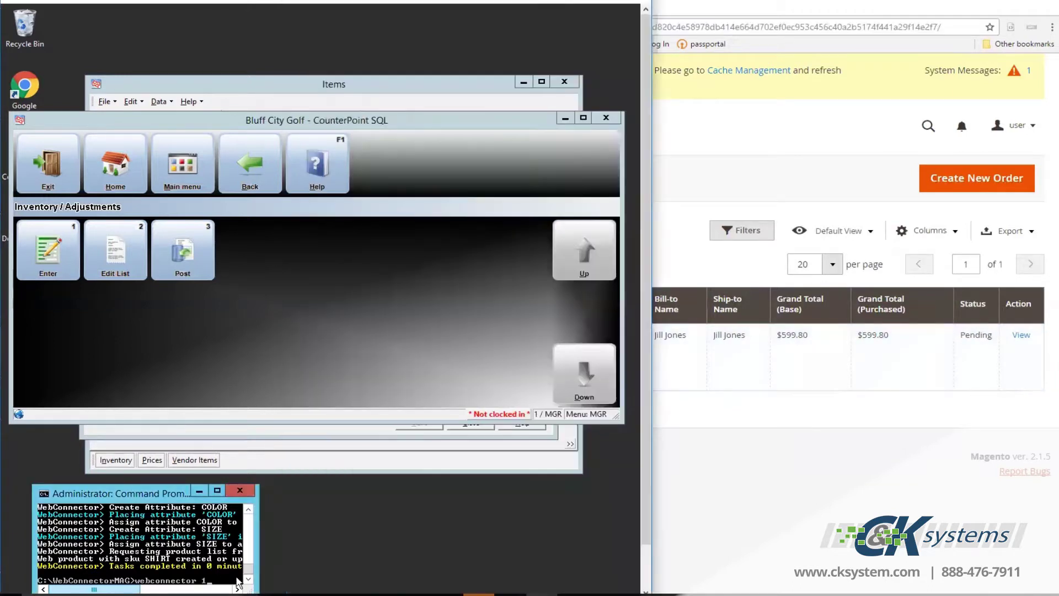
key("Return")
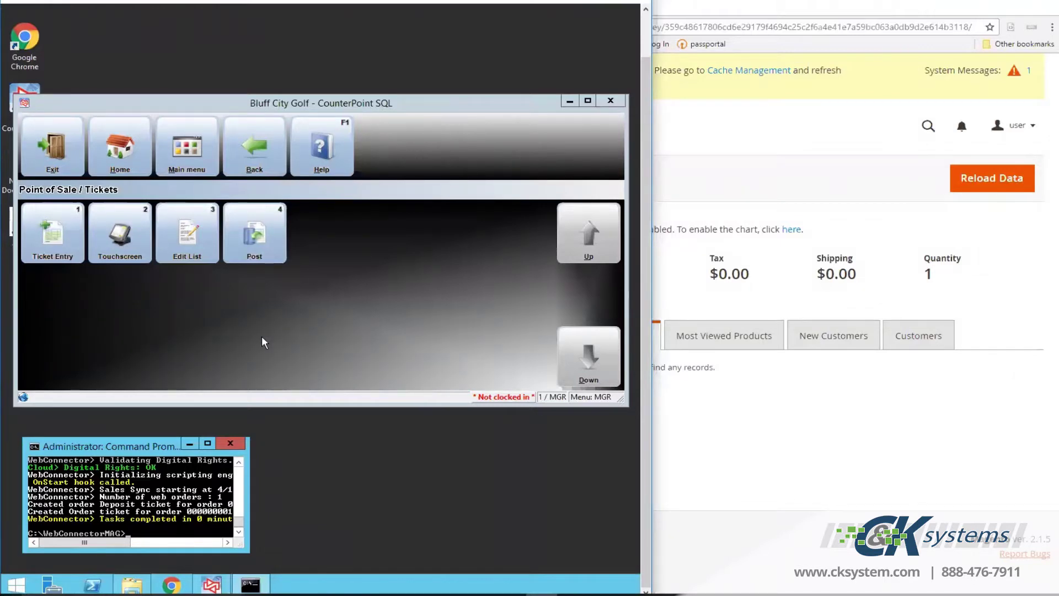
- Start Touchscreen Ticket Entry and go to More Buttons > Order Functions > Process Order
left_click(124, 231)
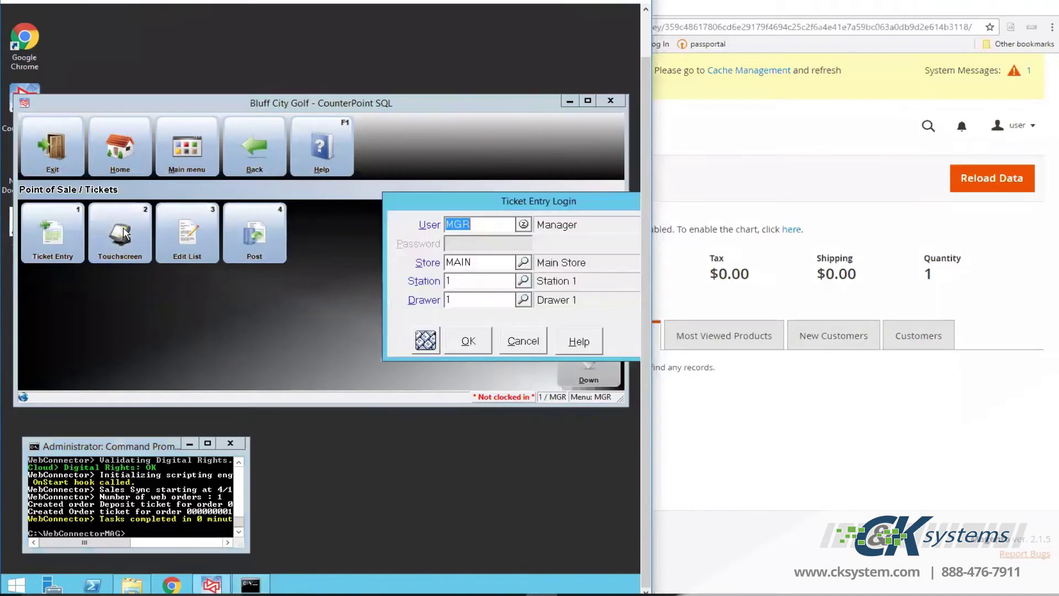
left_click(469, 341)
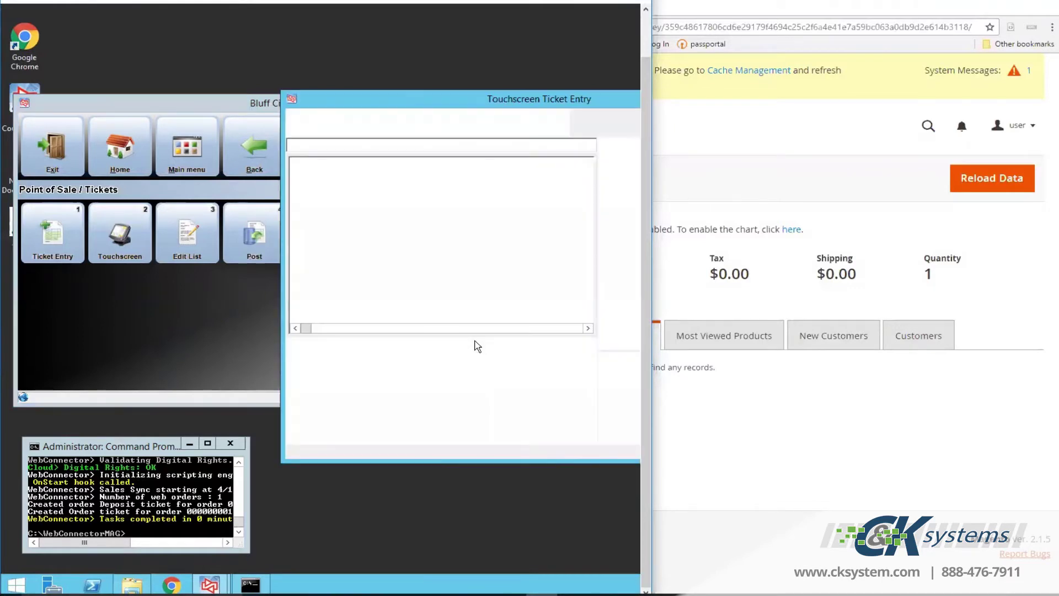
left_click_drag(486, 98, 270, 72)
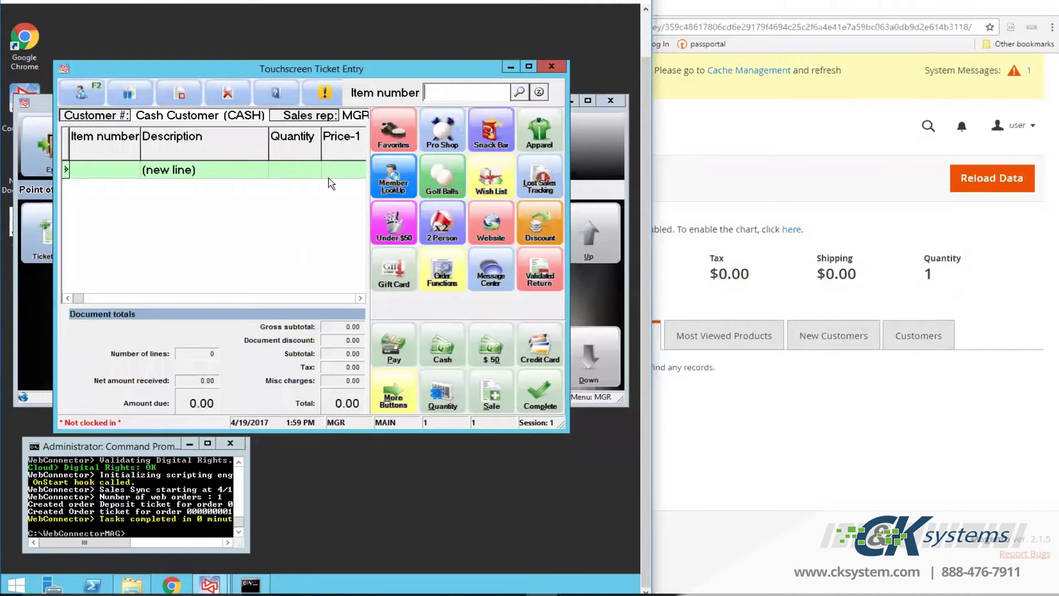
left_click(394, 398)
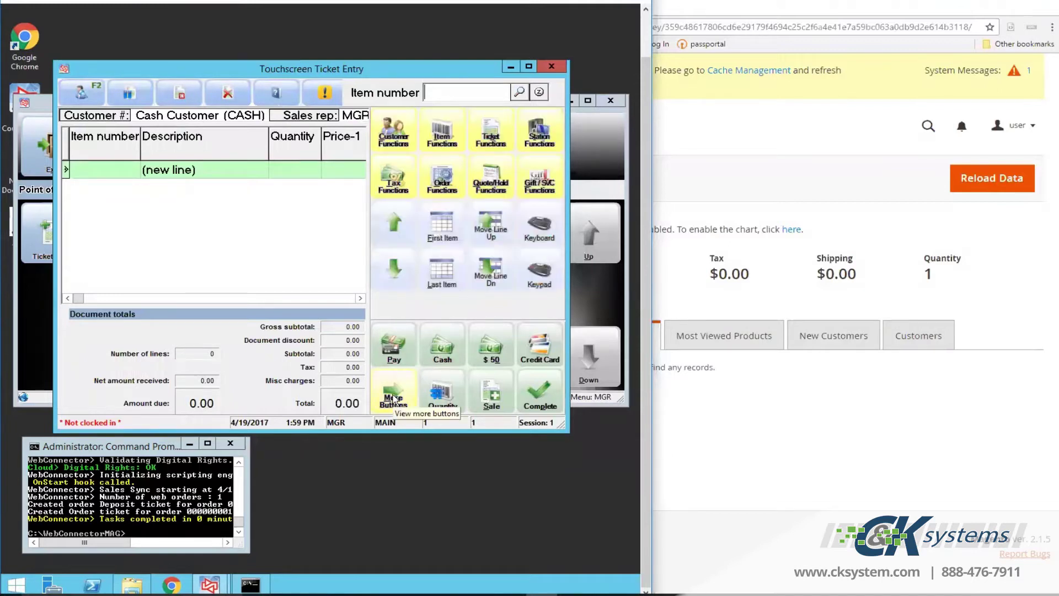
left_click(443, 172)
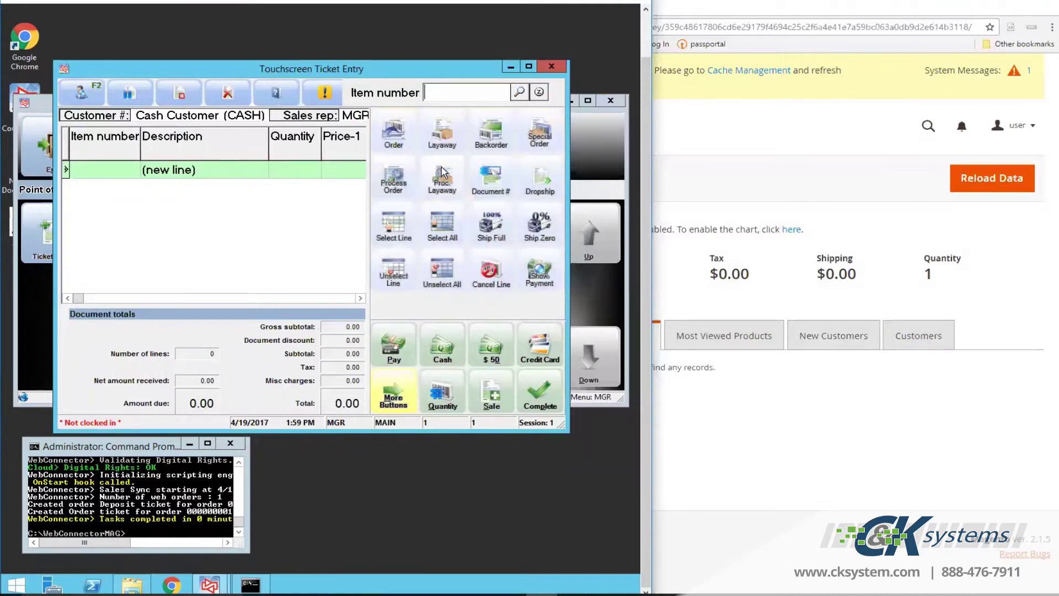
left_click(386, 170)
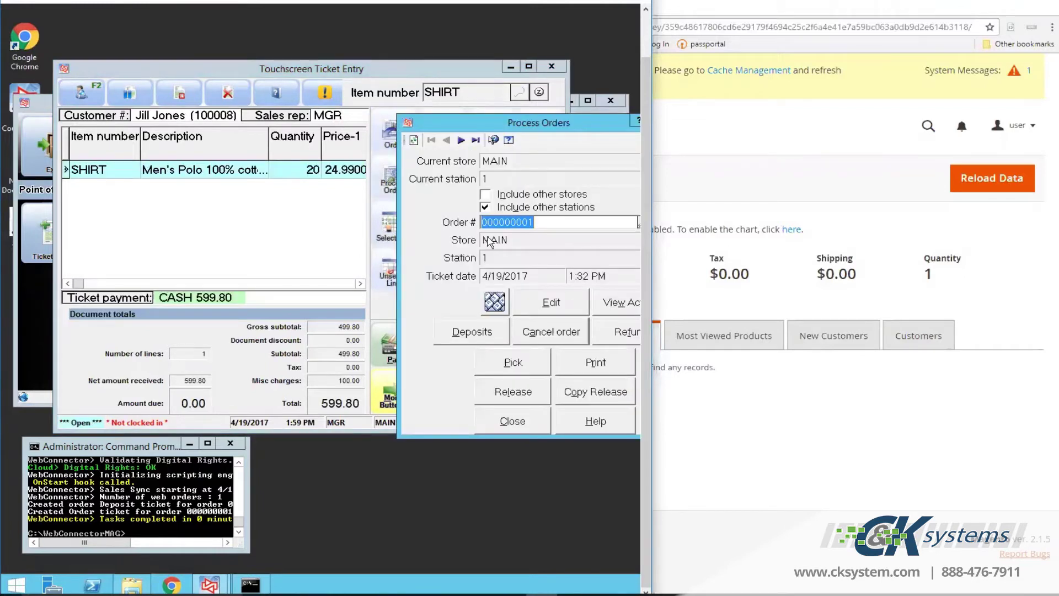
- Look up the synced web order by Order #, release it, and accept the unpicked-order warning
left_click_drag(577, 124, 428, 94)
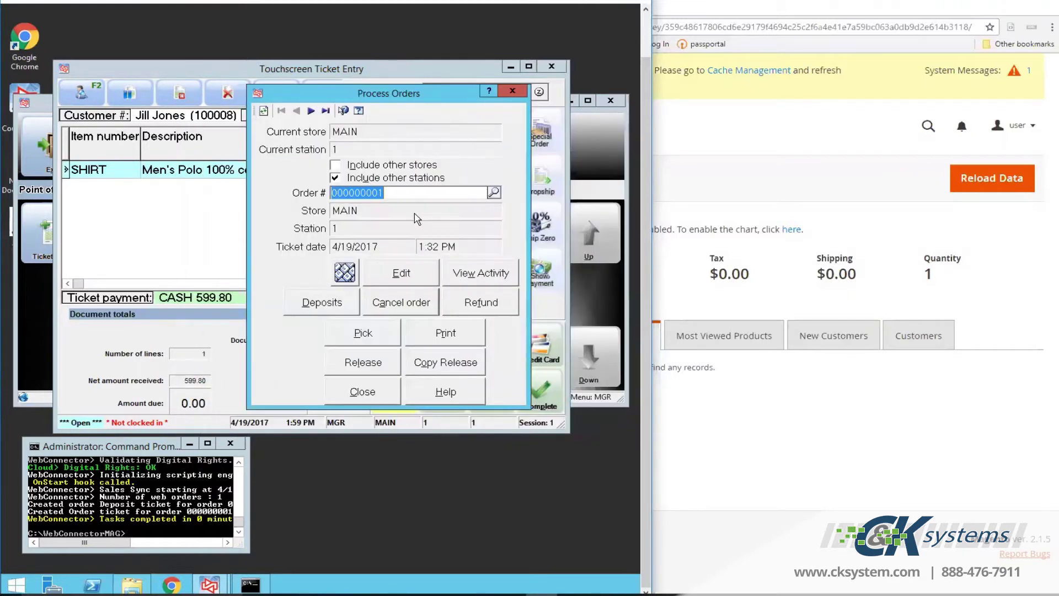
left_click(494, 192)
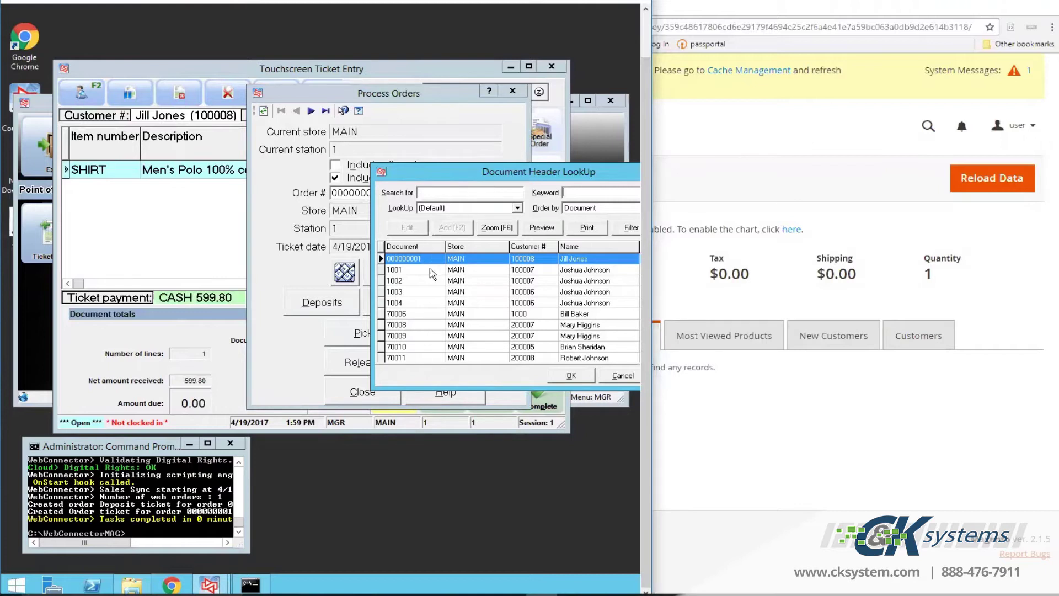
left_click(573, 377)
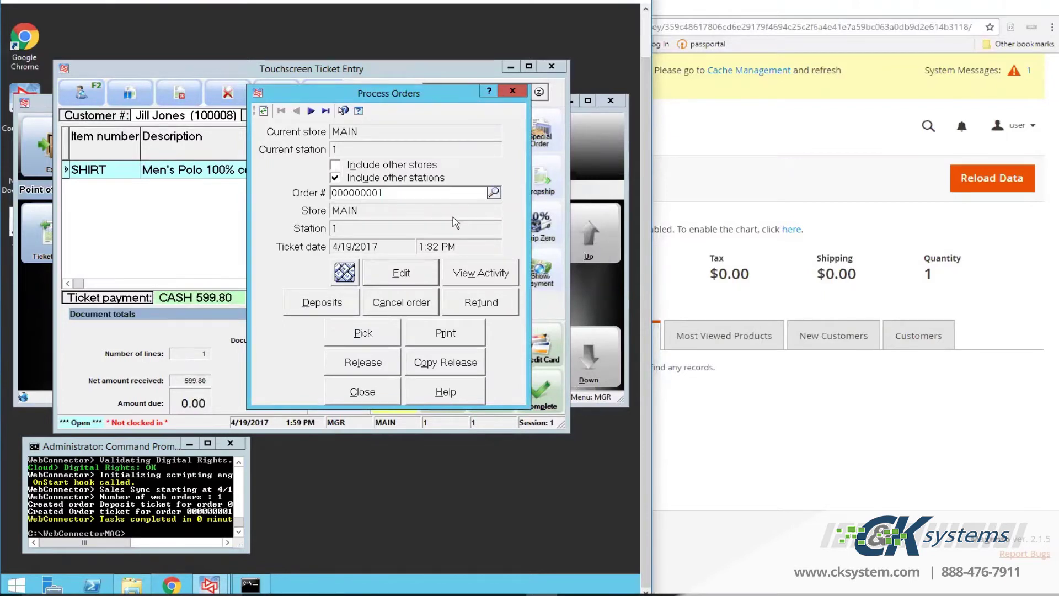
left_click(348, 365)
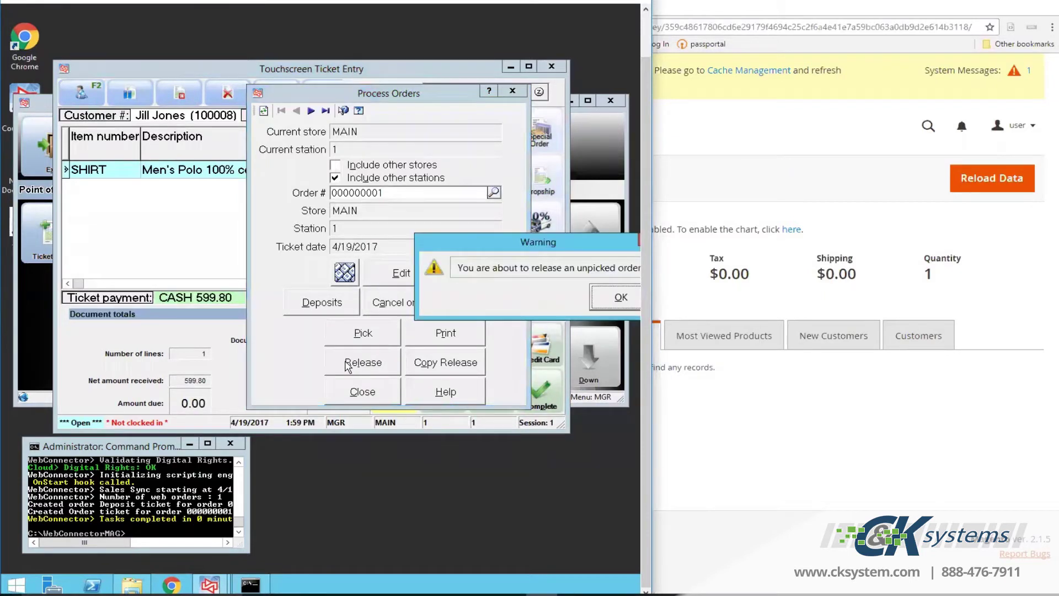
left_click(632, 301)
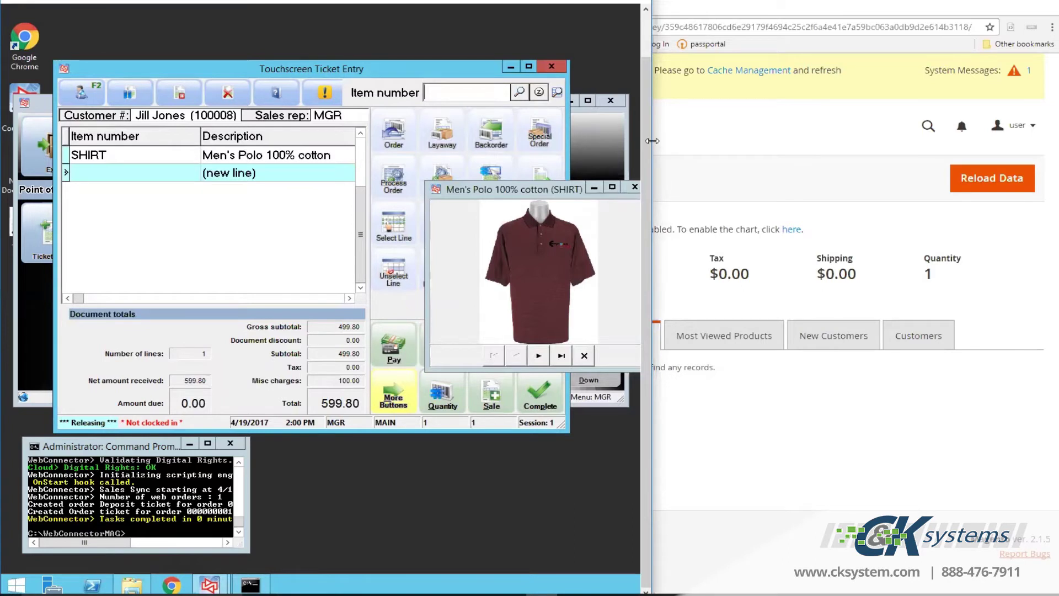
left_click_drag(653, 141, 863, 143)
left_click(634, 187)
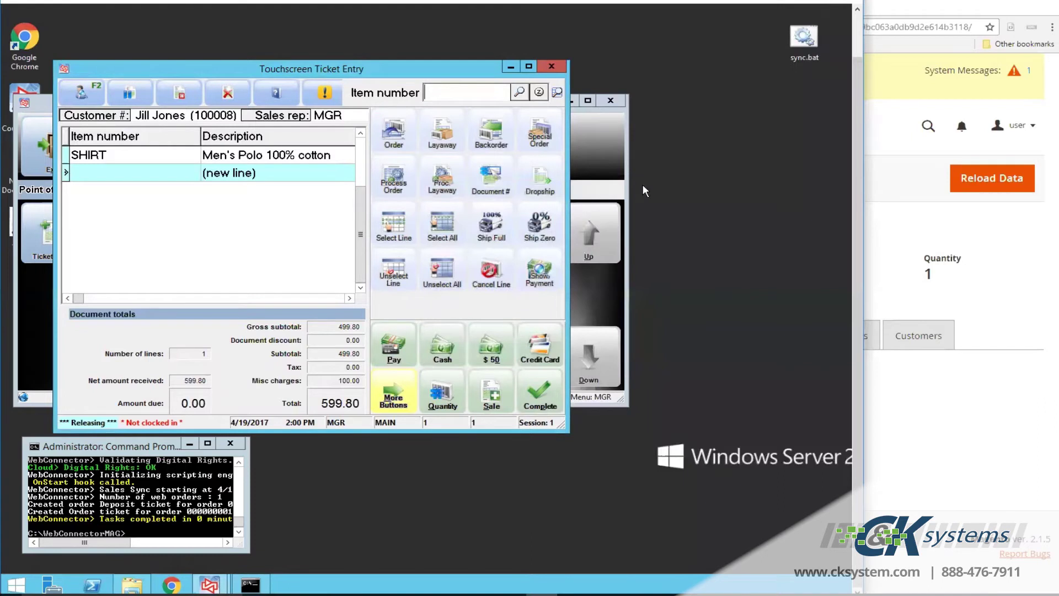
left_click(539, 406)
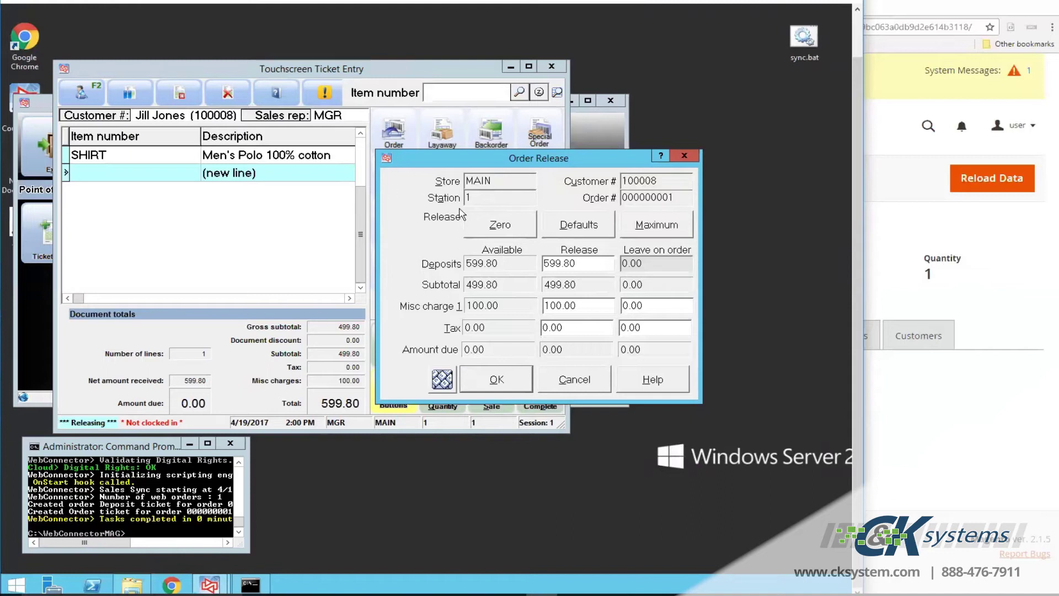
left_click(495, 381)
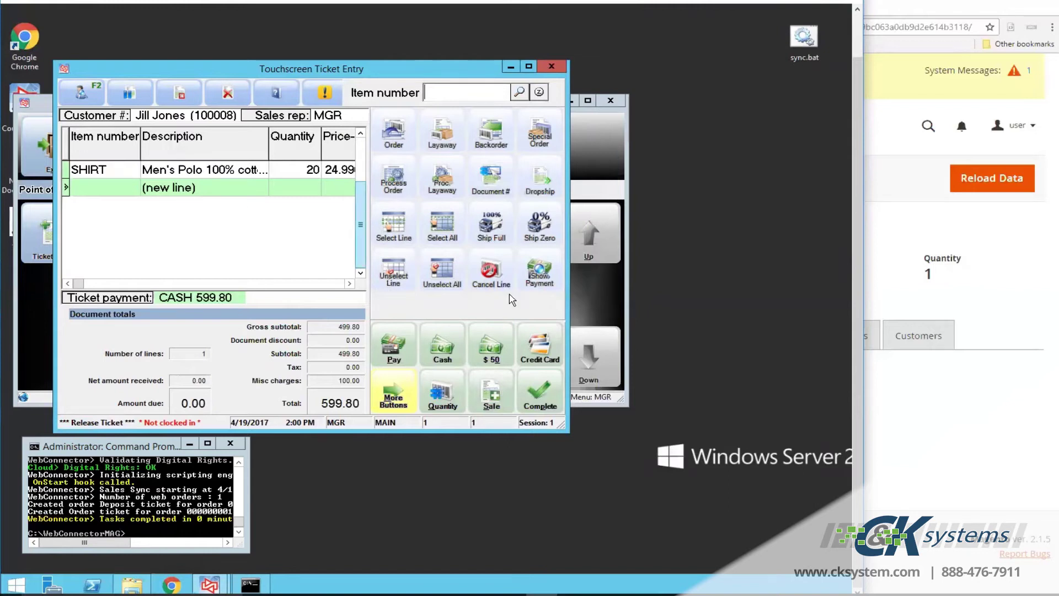
left_click(543, 391)
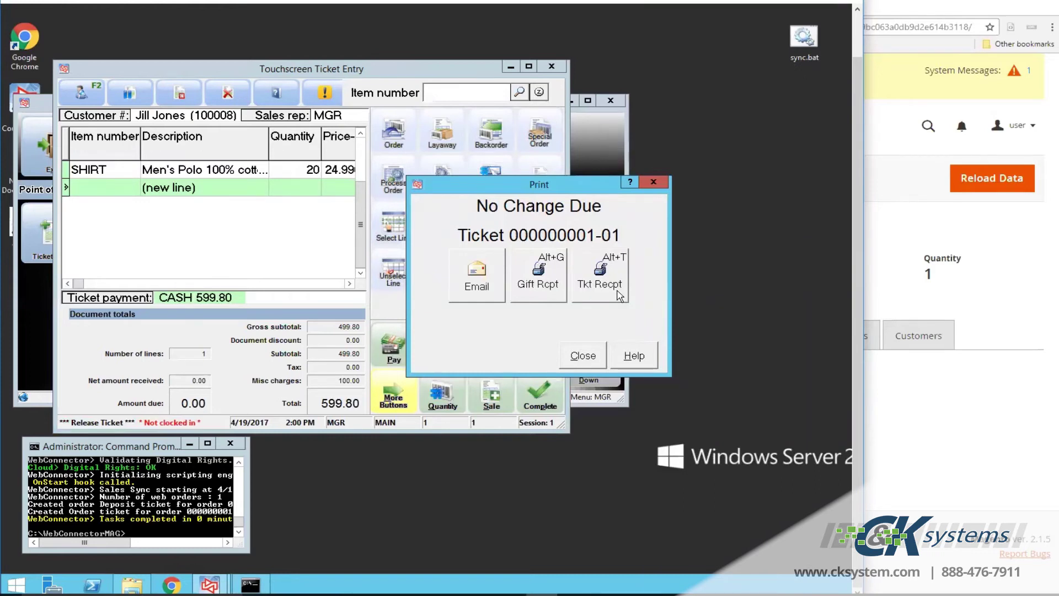
left_click(582, 367)
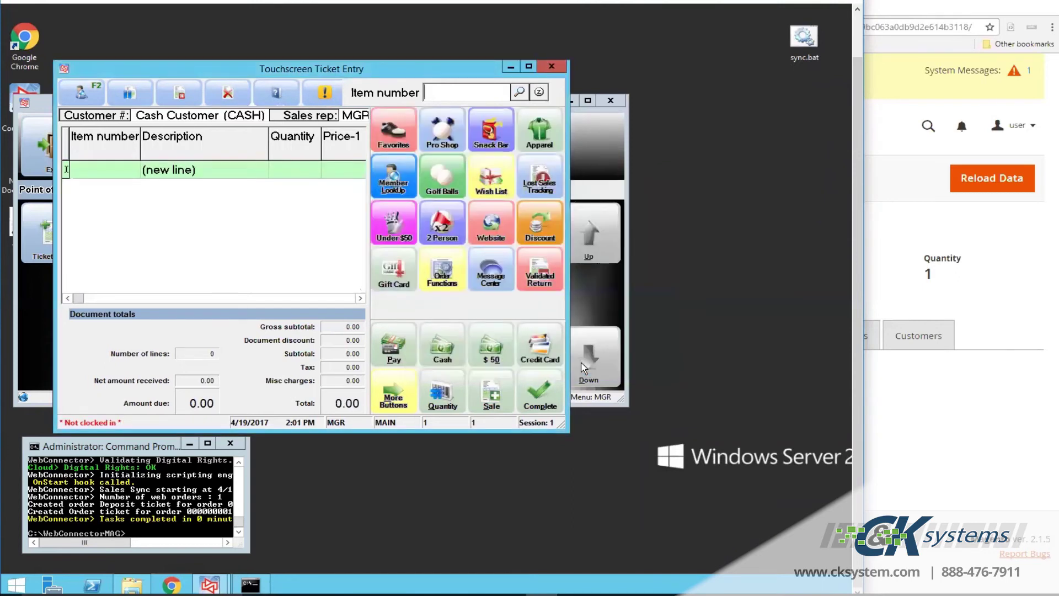
left_click(553, 67)
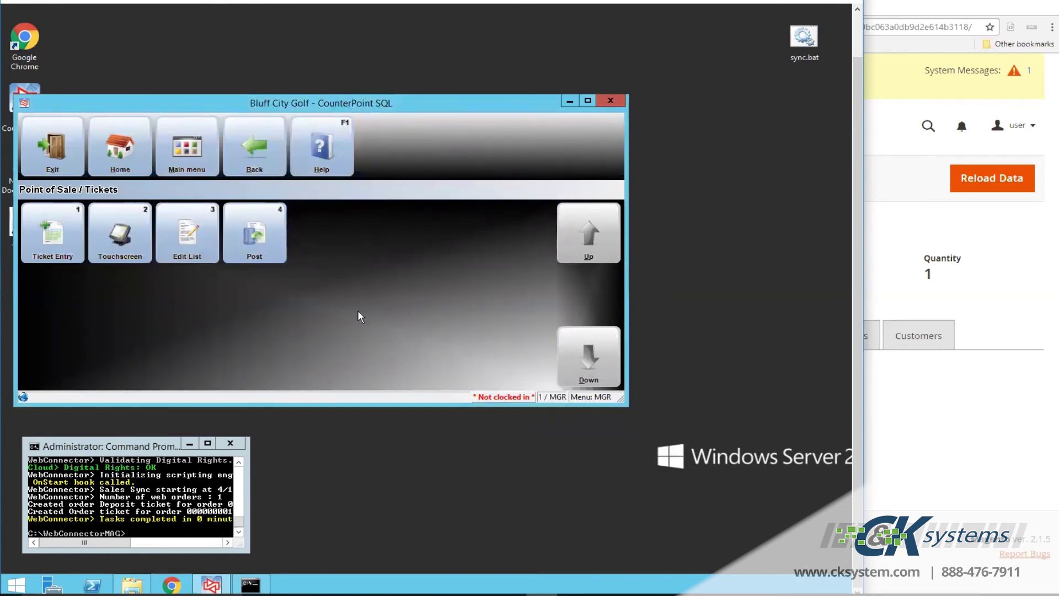
- Open Customers > Customers and look up the new customer created from the web order
left_click(185, 138)
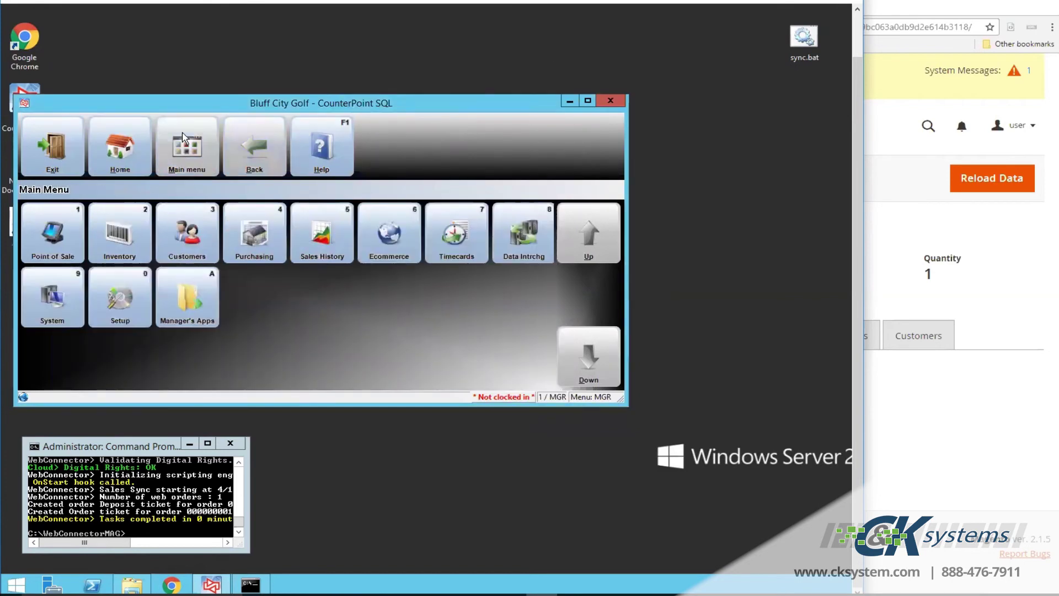
left_click(207, 254)
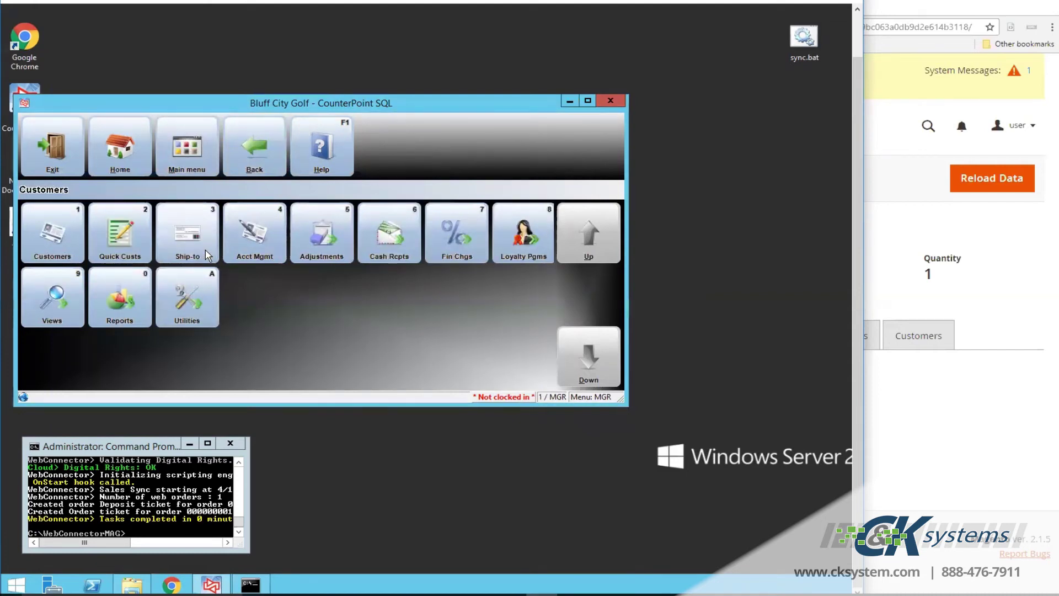
left_click(63, 243)
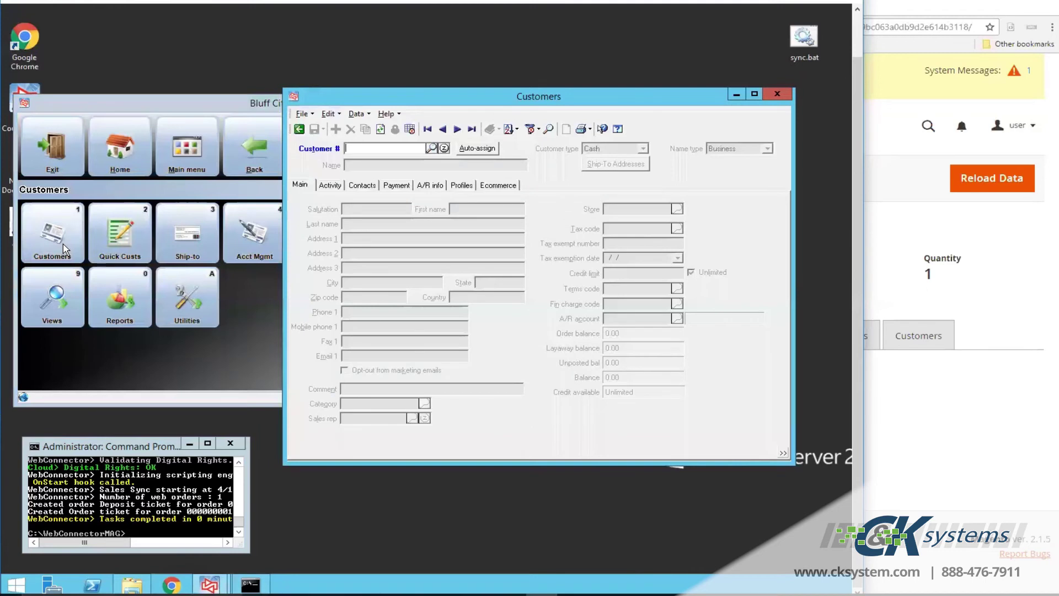
left_click(432, 149)
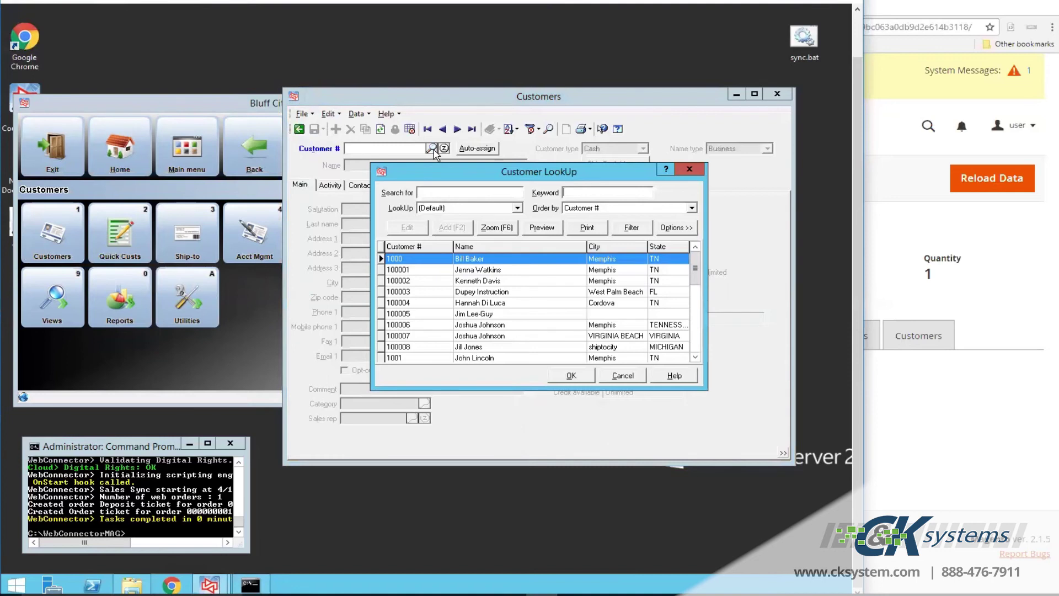
left_click(430, 347)
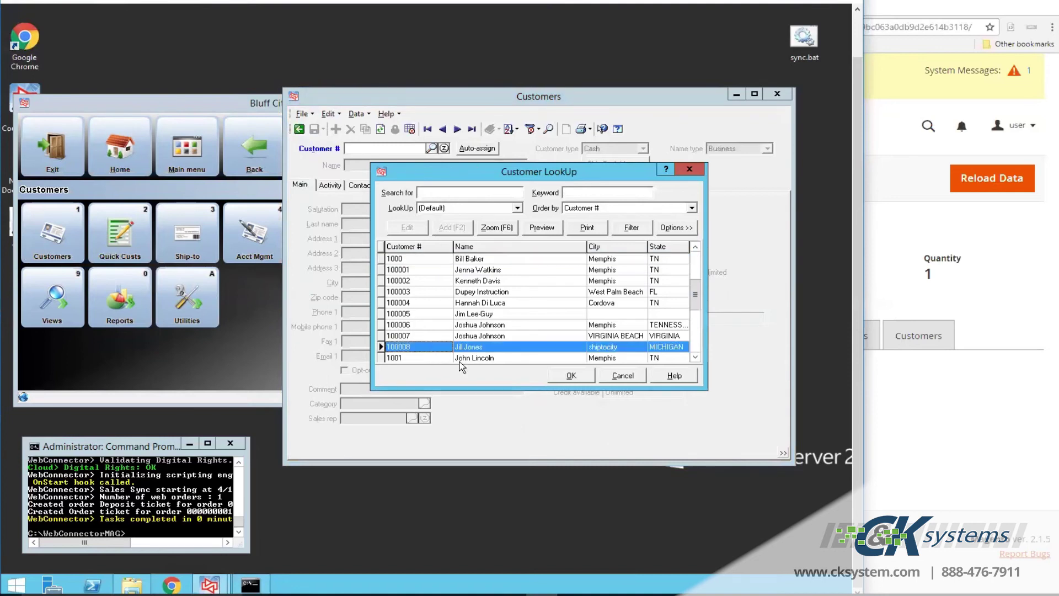
left_click(572, 375)
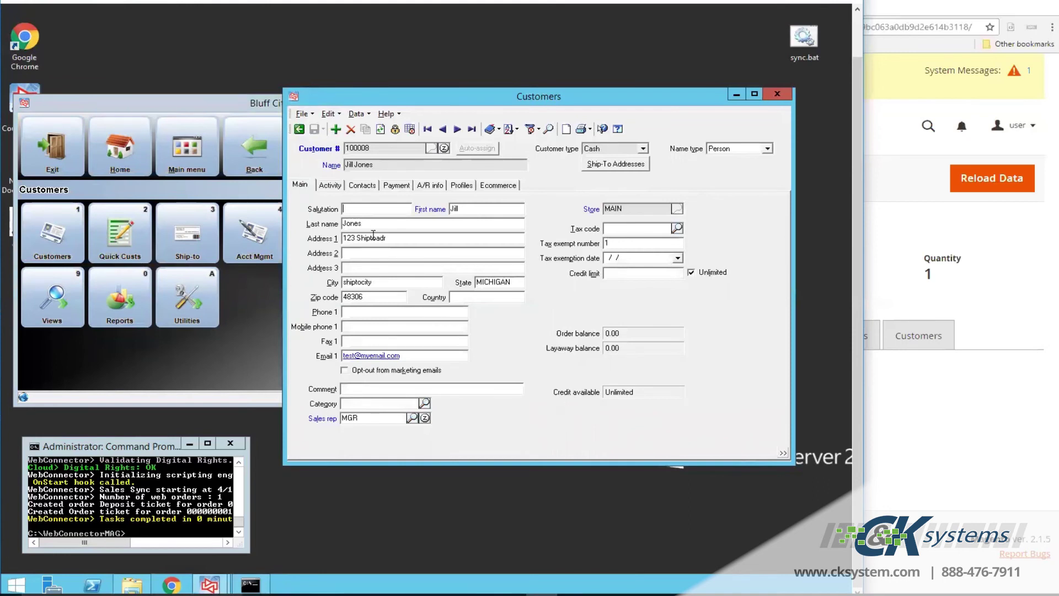